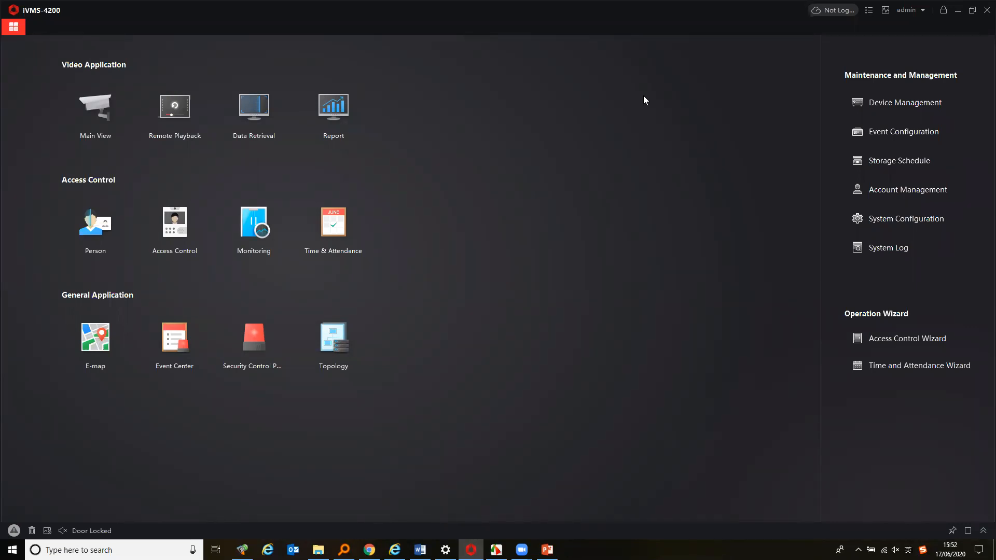
Open the software's About information to check its version, then close it
click(869, 12)
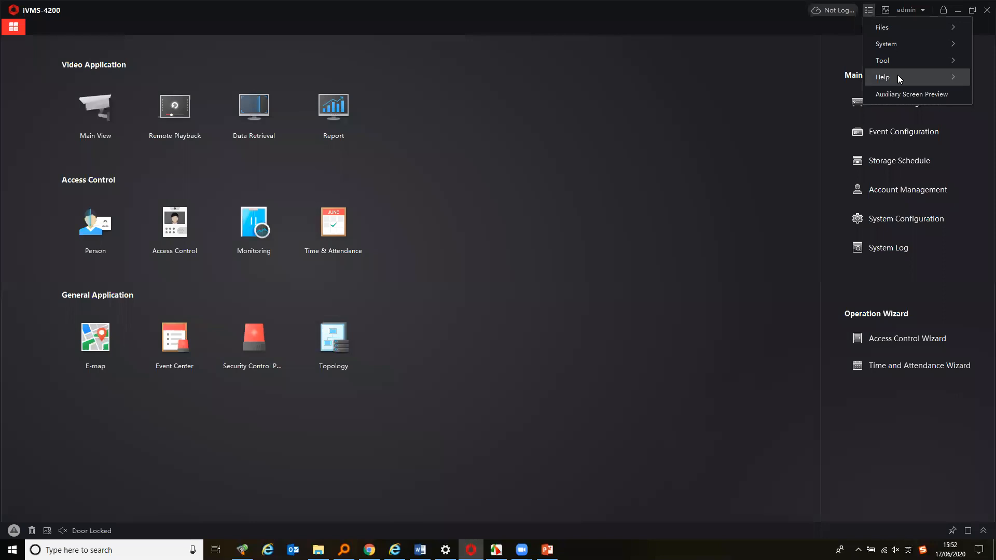
mouse_move(899, 77)
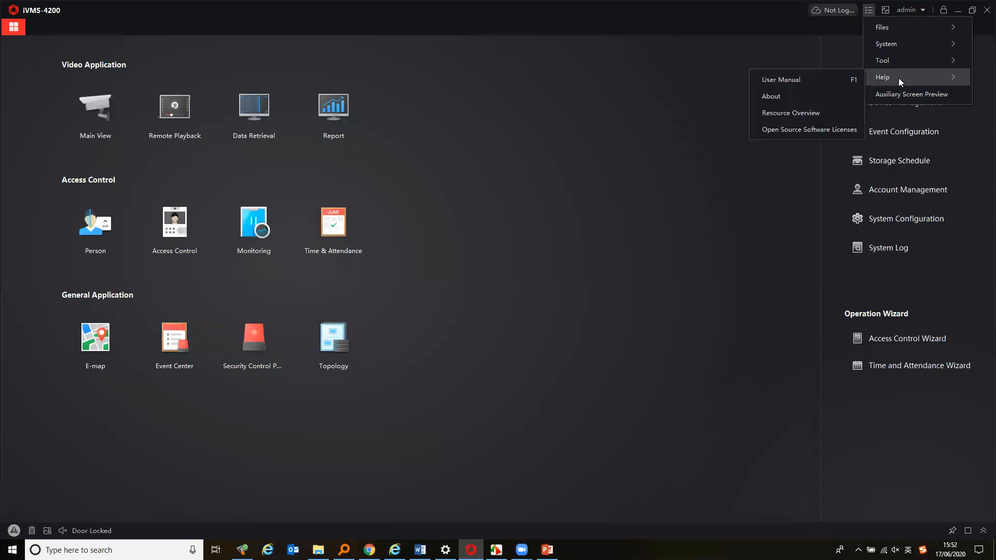
click(805, 95)
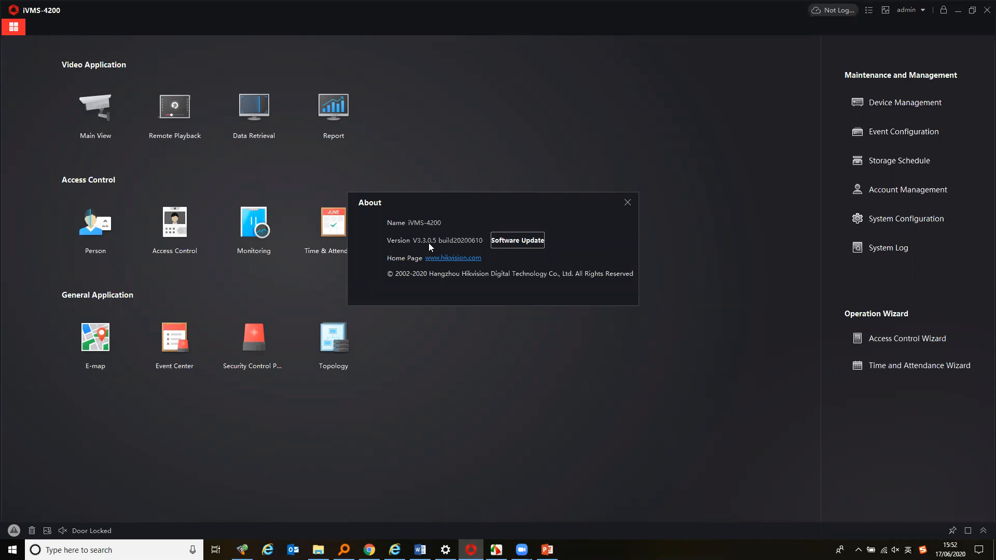
click(627, 202)
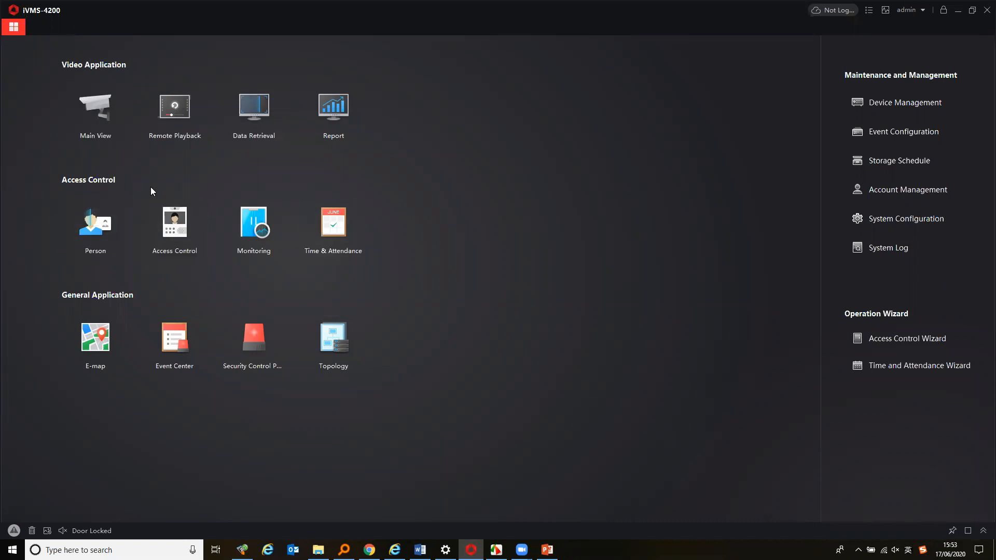
Open Device Management and widen the Serial No. column in the device list
click(906, 105)
drag(229, 91, 224, 91)
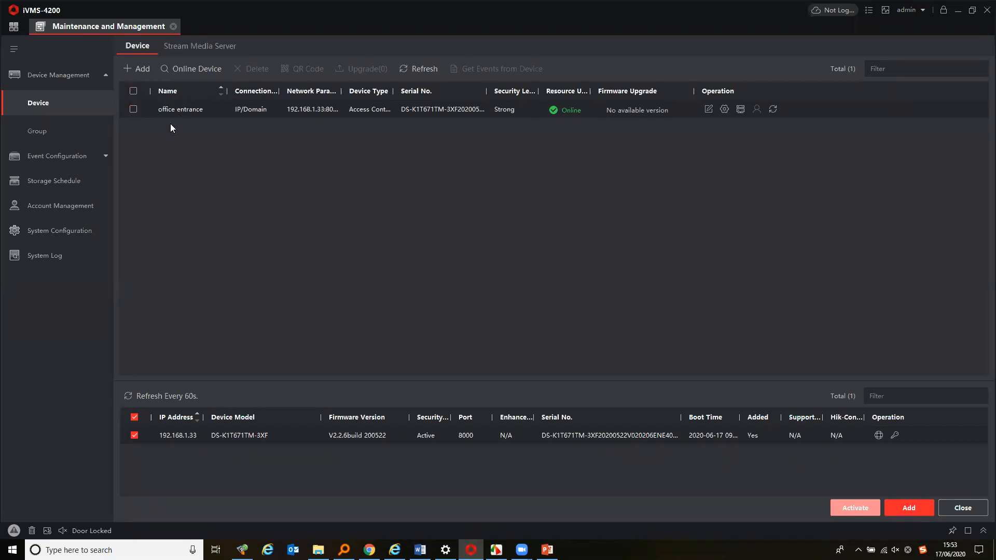
double_click(487, 91)
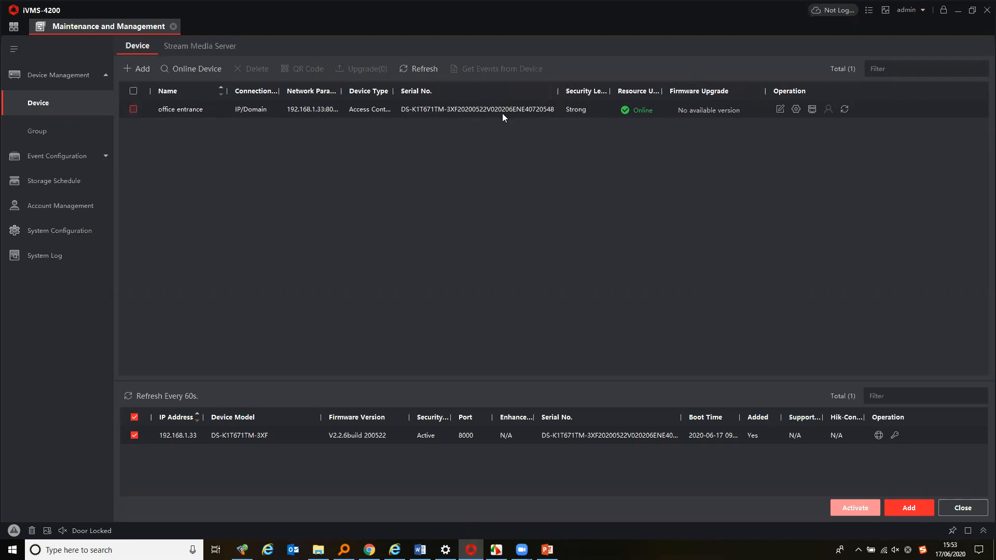
Open the office entrance device's remote settings and review the System Maintenance upgrade type options
click(796, 109)
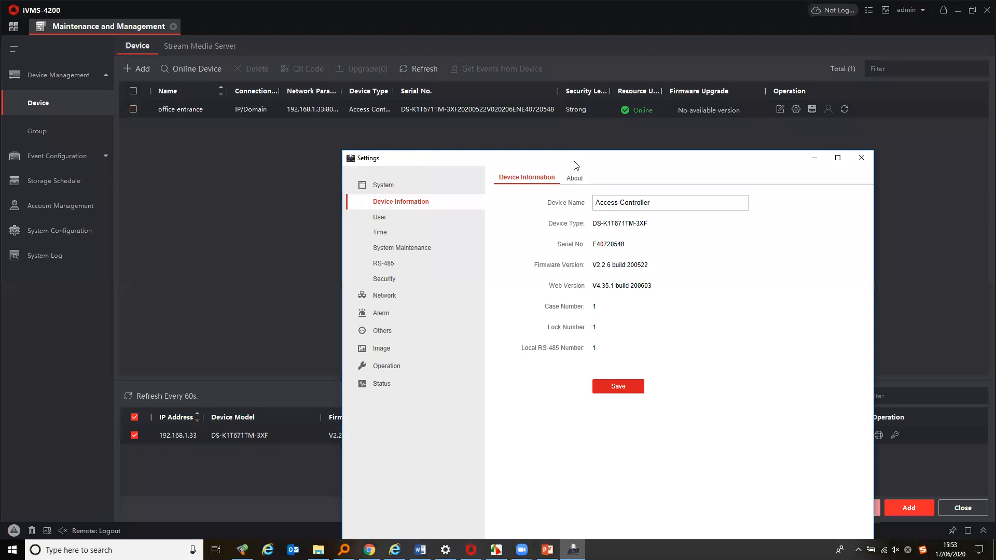
drag(575, 165, 566, 153)
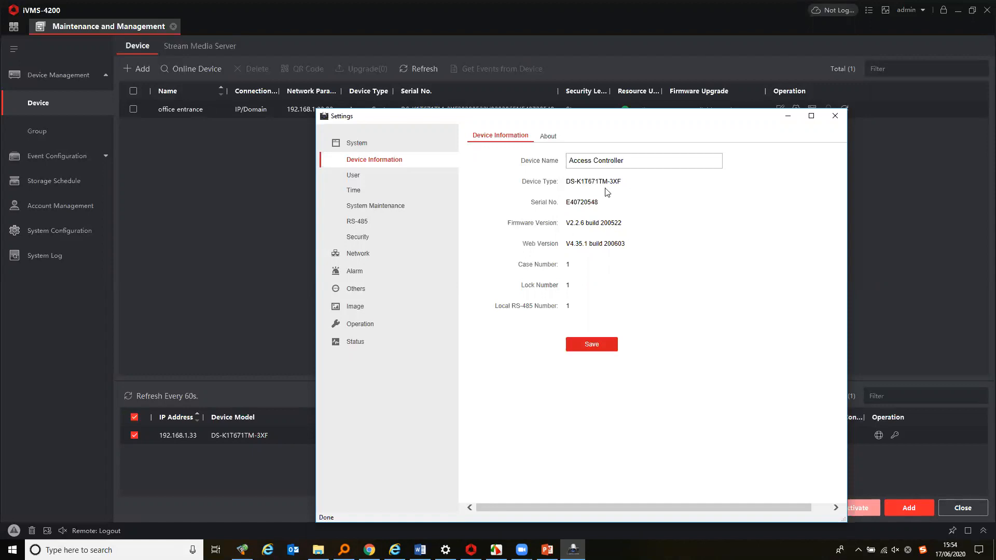
click(366, 208)
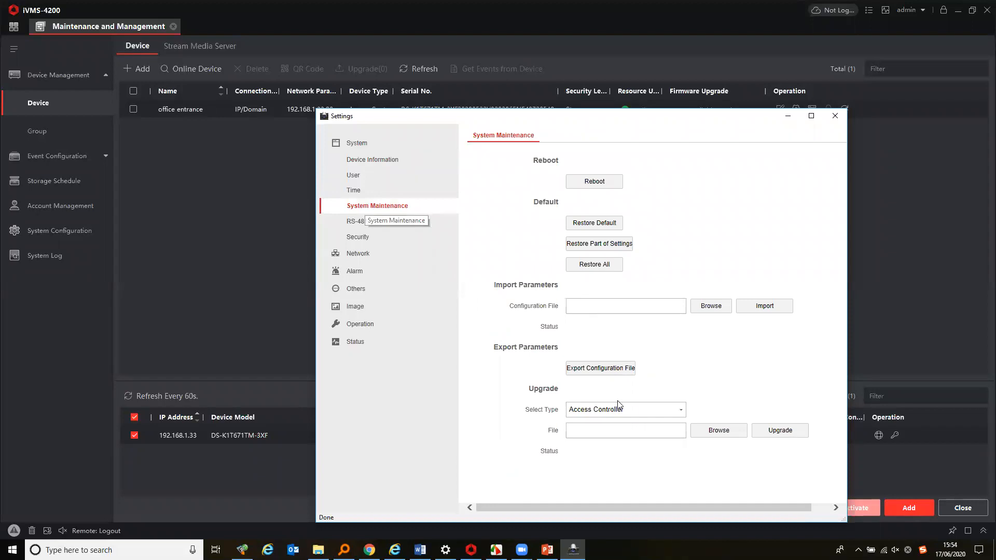
click(670, 413)
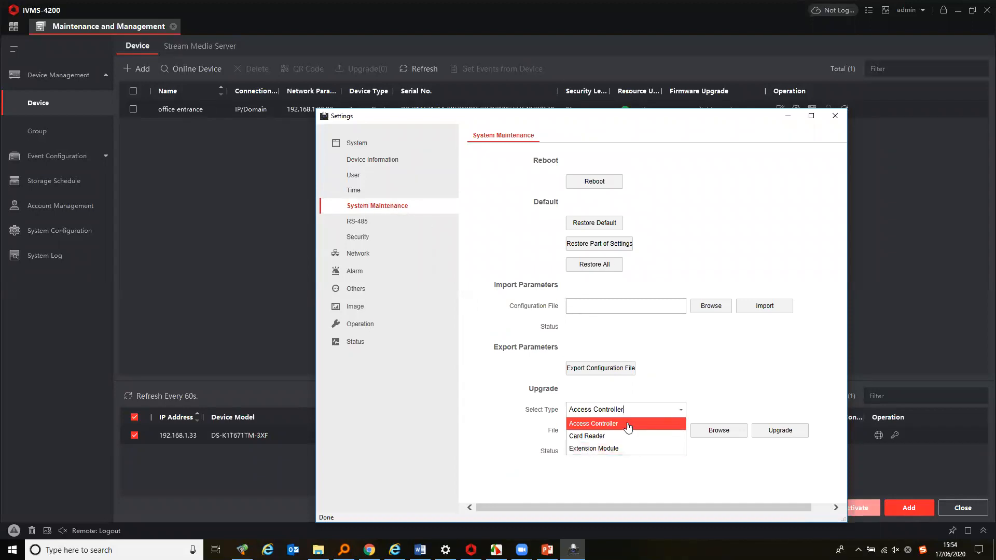
click(664, 411)
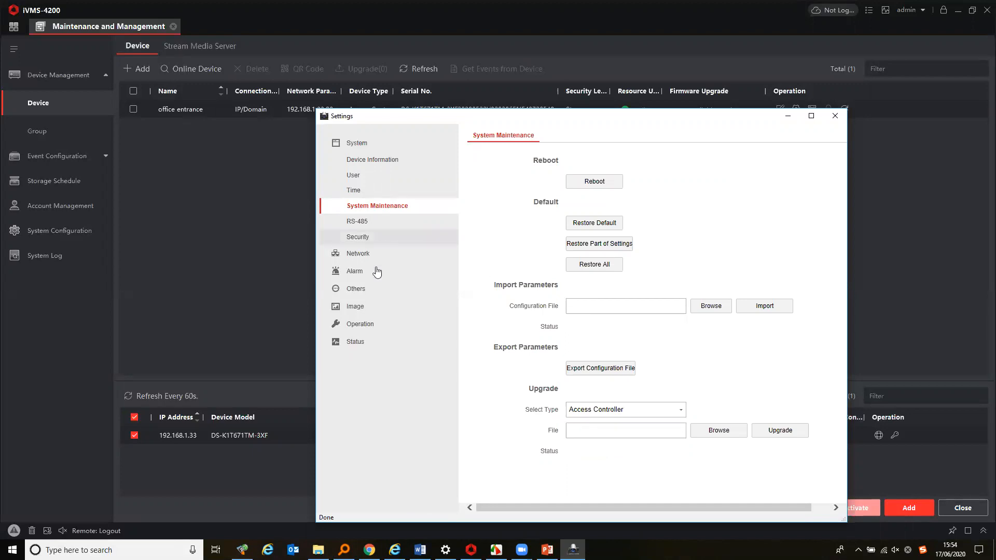
Review the Access Control Parameters under Others, then close the settings window without saving
click(361, 290)
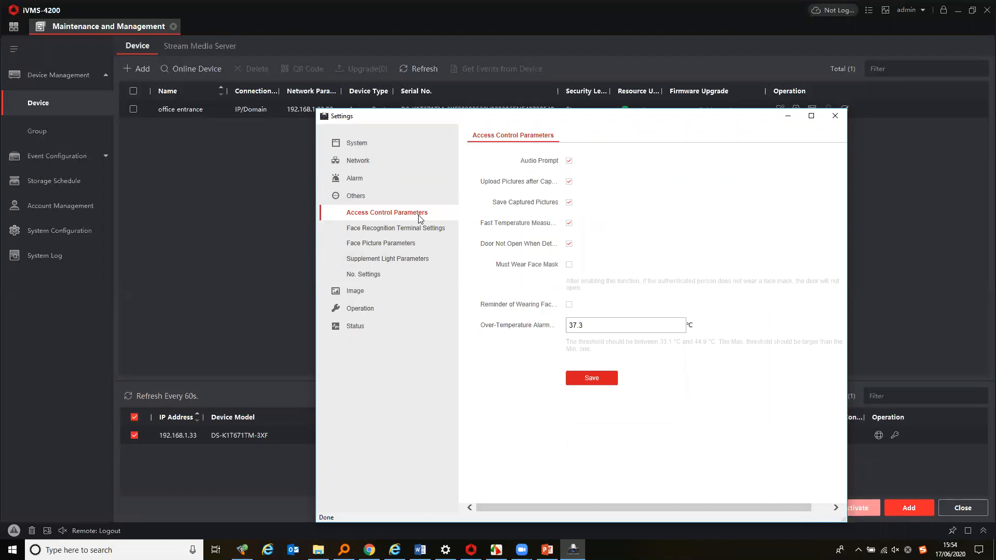
click(570, 224)
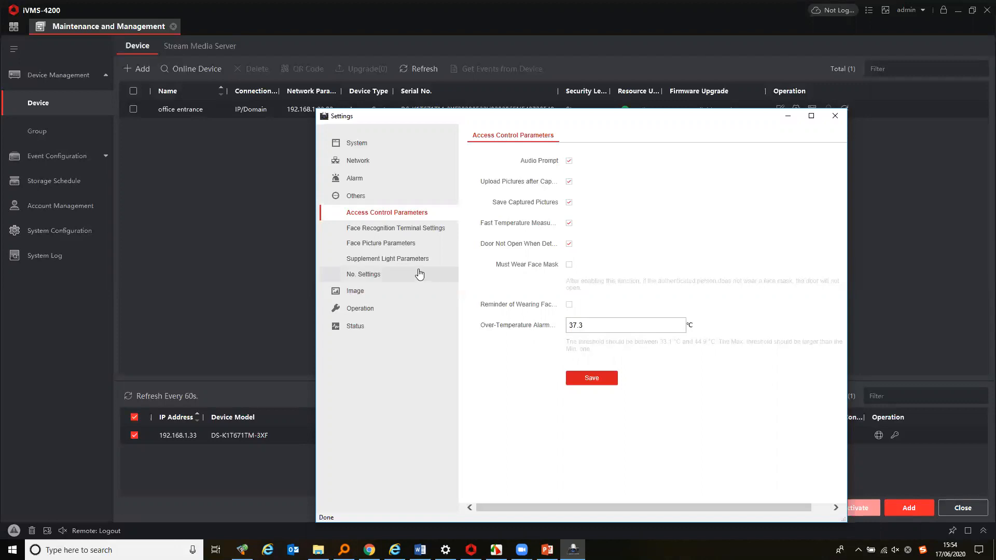
click(835, 116)
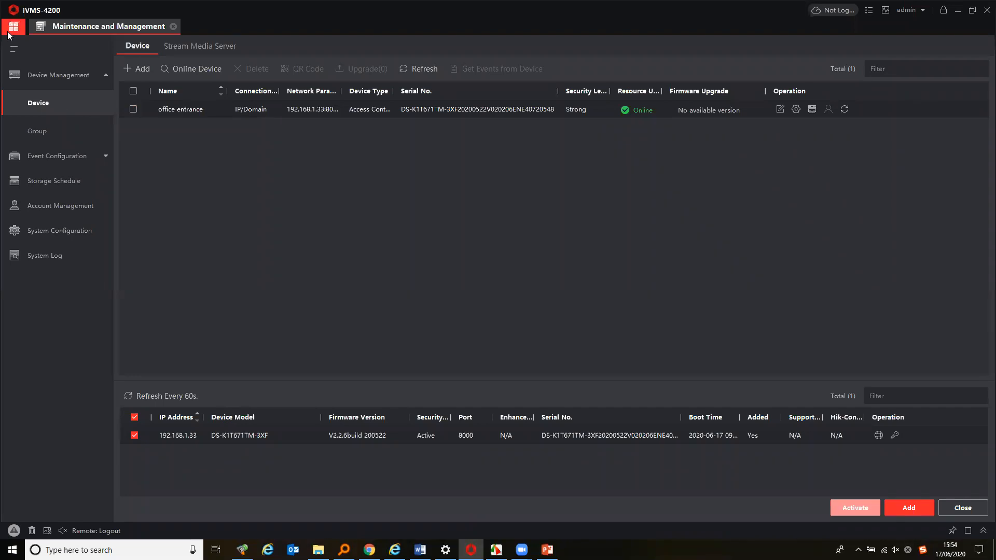
Browse the office entrance group's resources and switch back to the device list
click(65, 131)
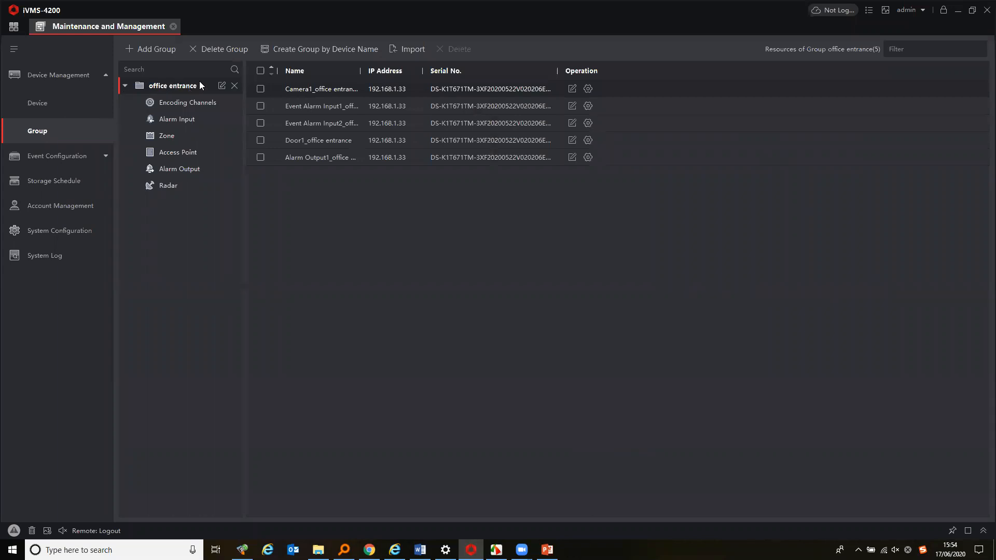
click(125, 86)
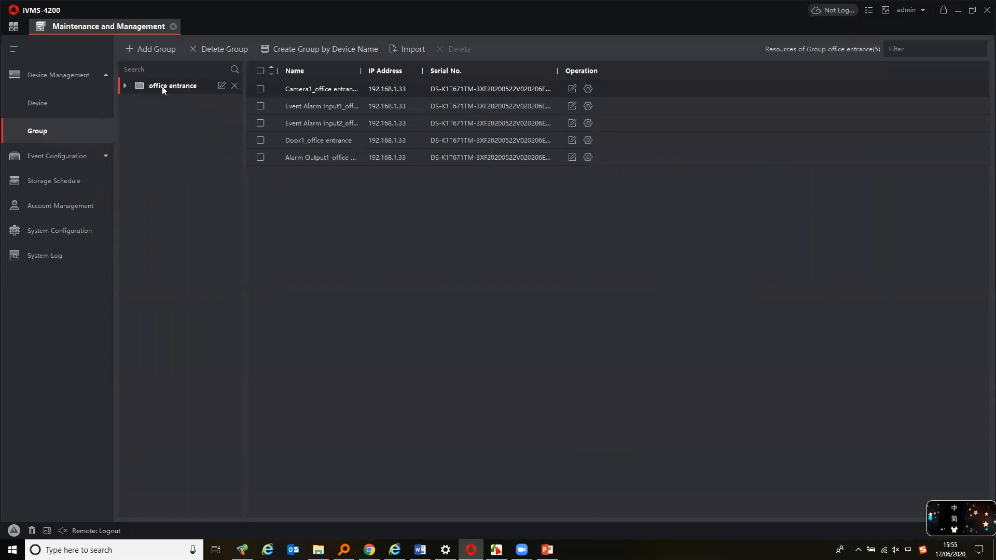
click(53, 103)
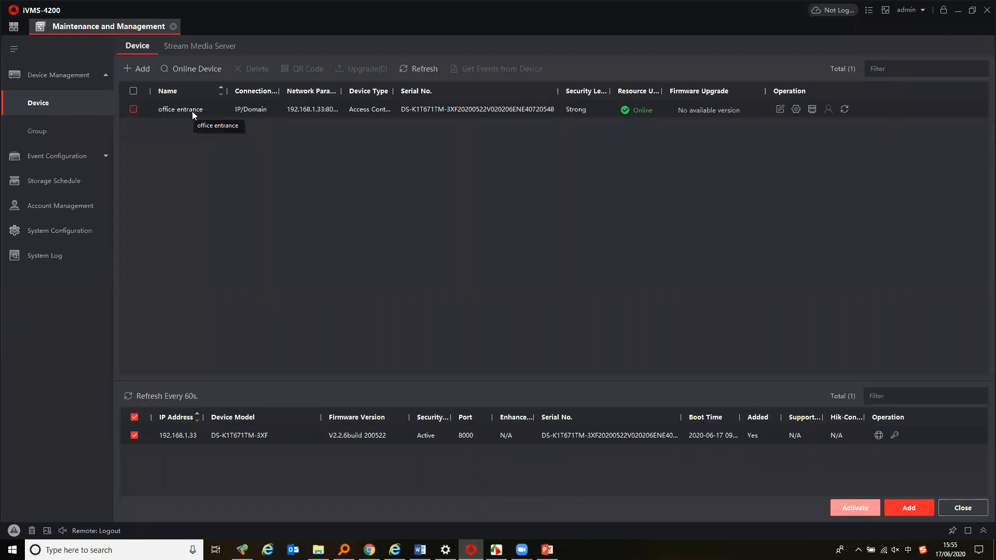
click(49, 131)
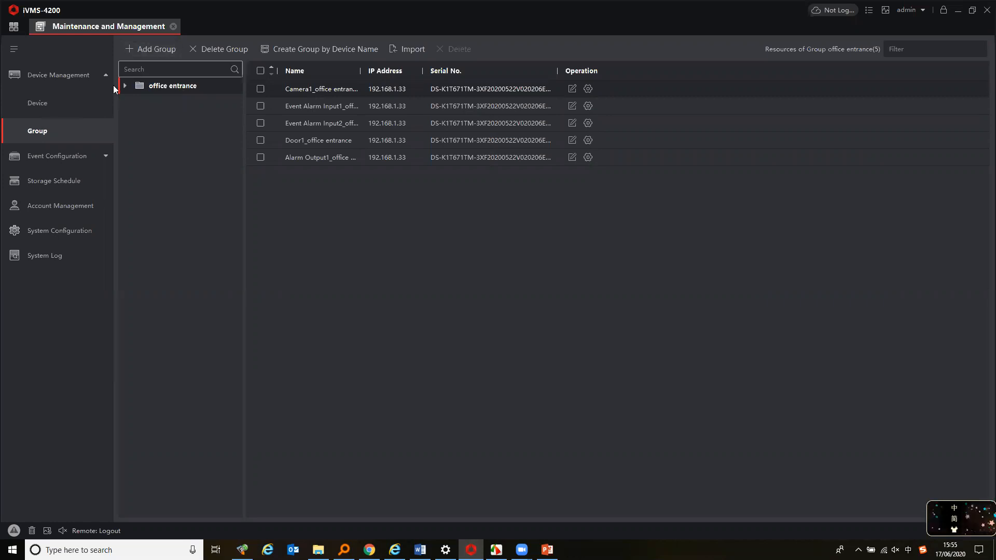
click(52, 103)
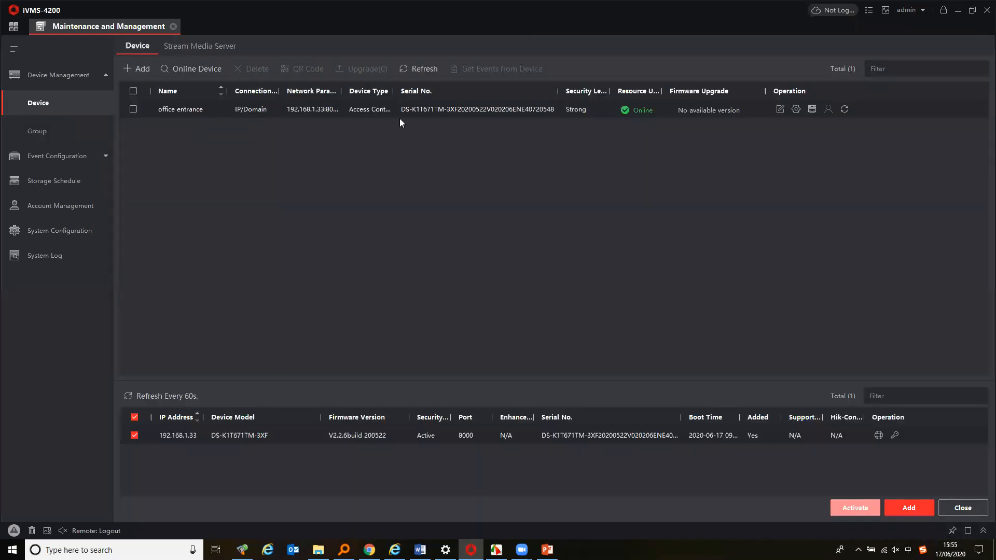
Widen the Device Type column and check the network, CPU and memory usage
drag(394, 91, 419, 91)
click(886, 10)
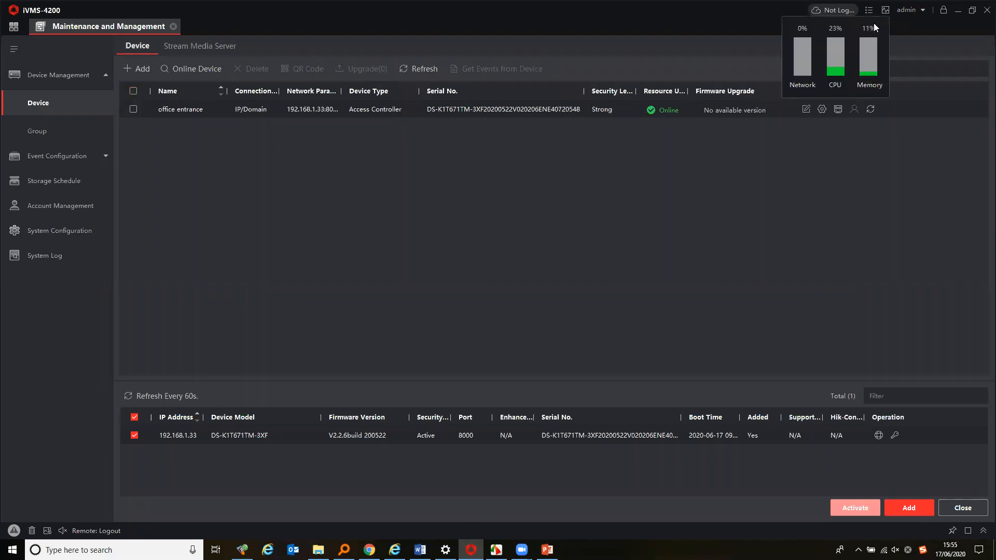
click(870, 9)
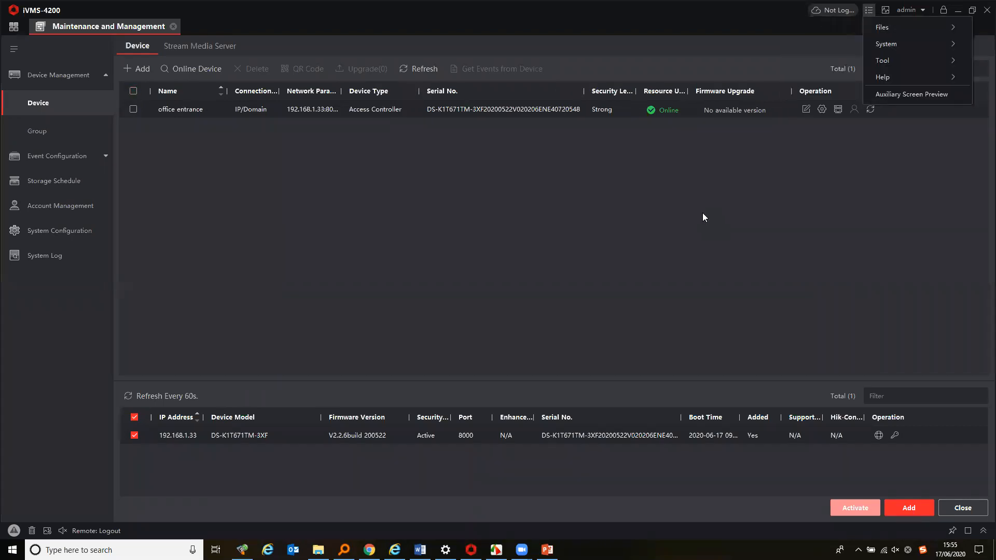
click(704, 215)
Open Device Arming Control to check the office entrance arming status, then close it
click(868, 8)
mouse_move(882, 62)
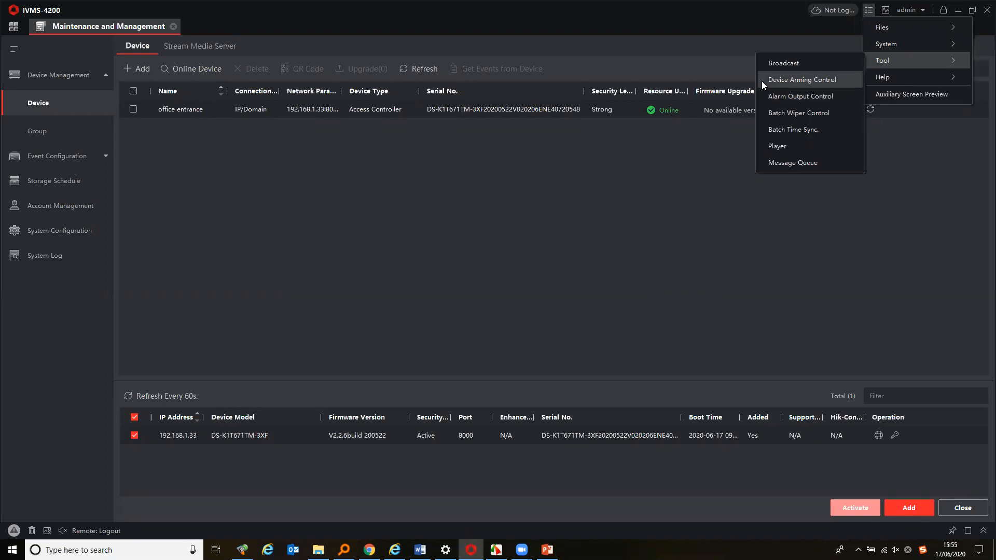
click(788, 80)
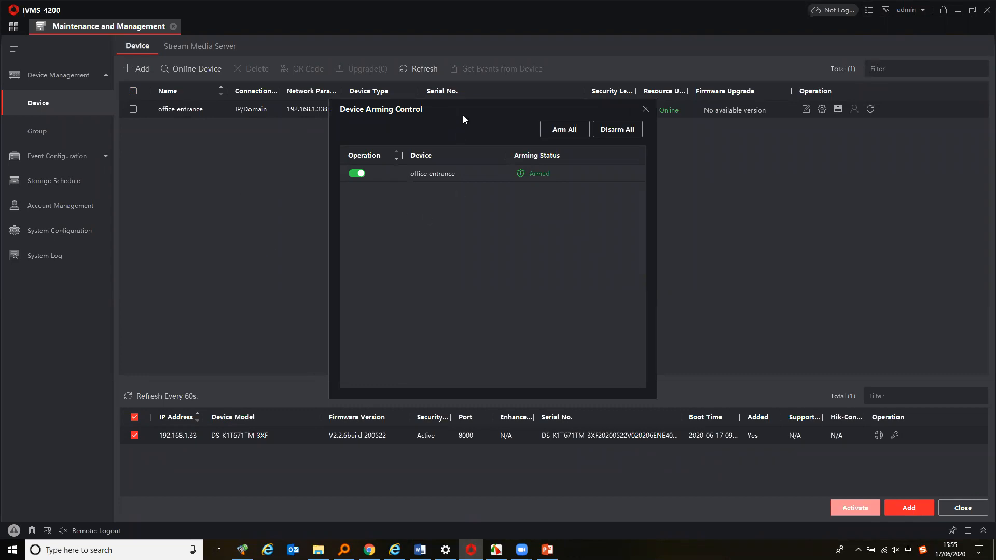
drag(436, 106, 414, 98)
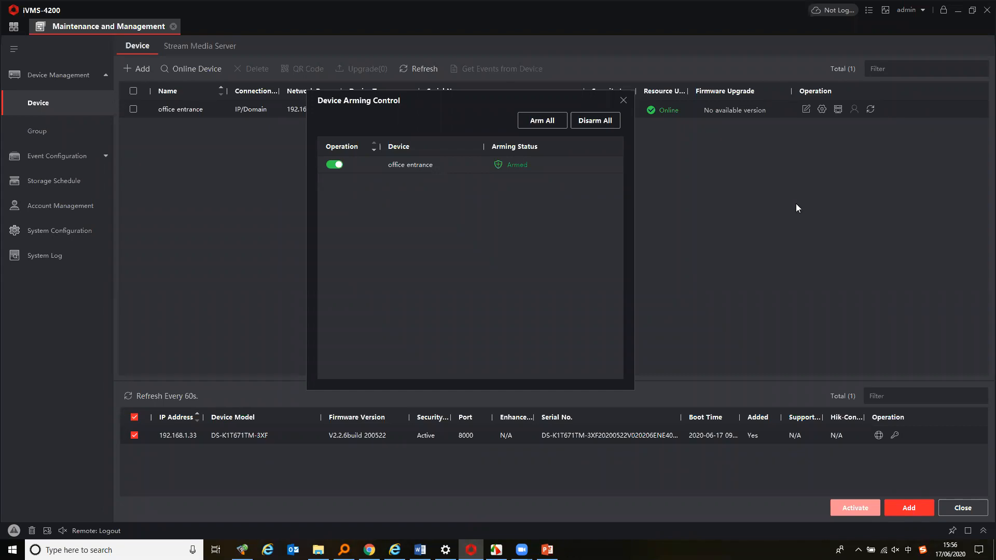
click(624, 101)
Open Batch Time Synchronization for the devices and close it without synchronizing
click(869, 10)
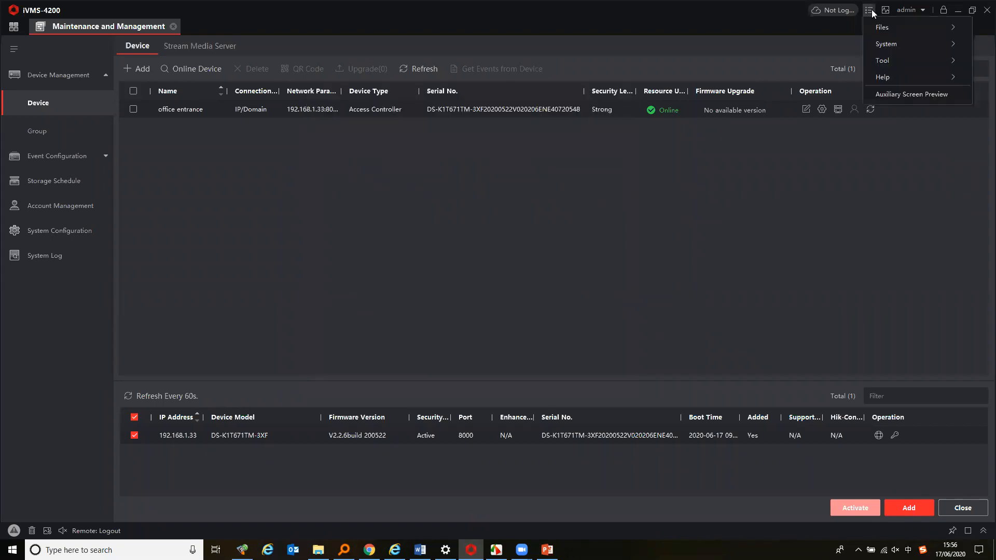
mouse_move(900, 63)
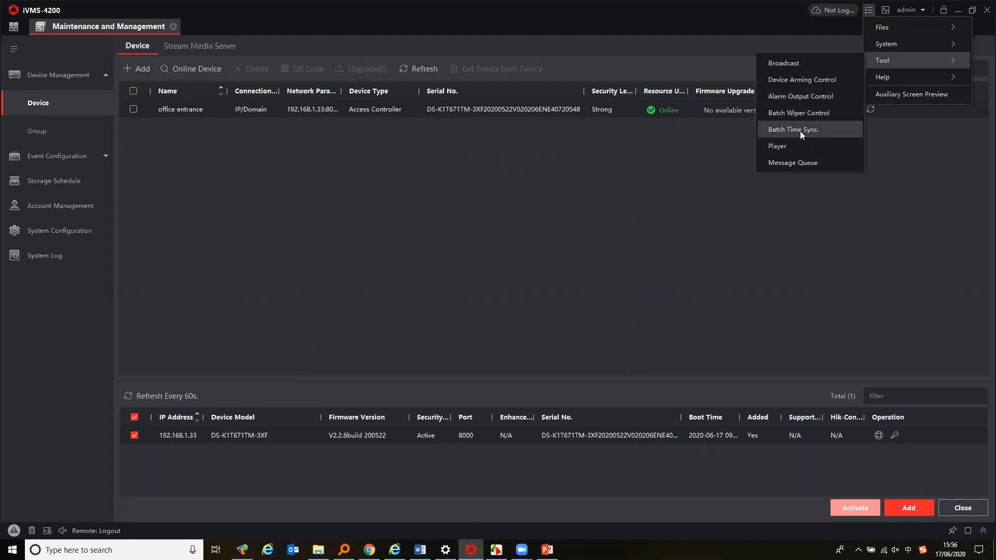
click(816, 131)
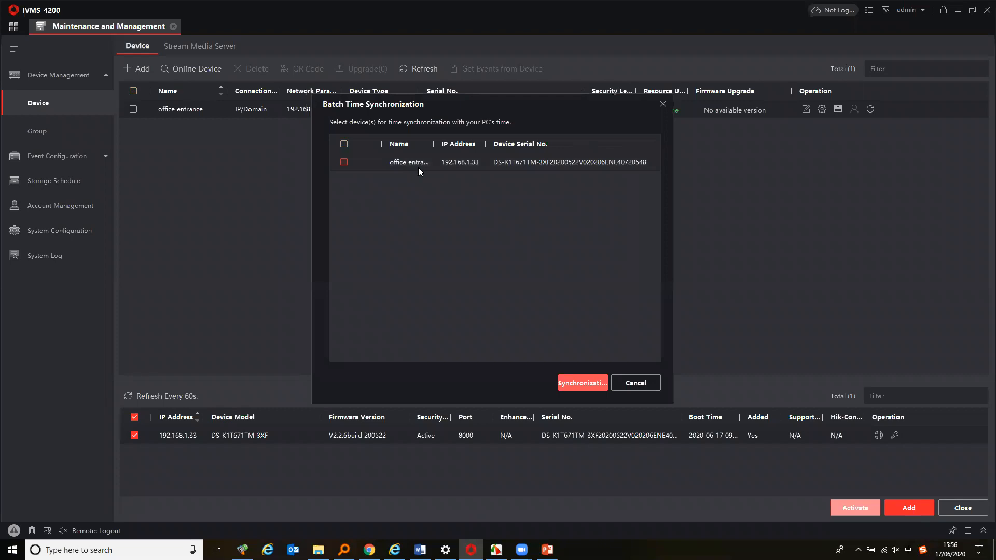
click(662, 104)
click(869, 10)
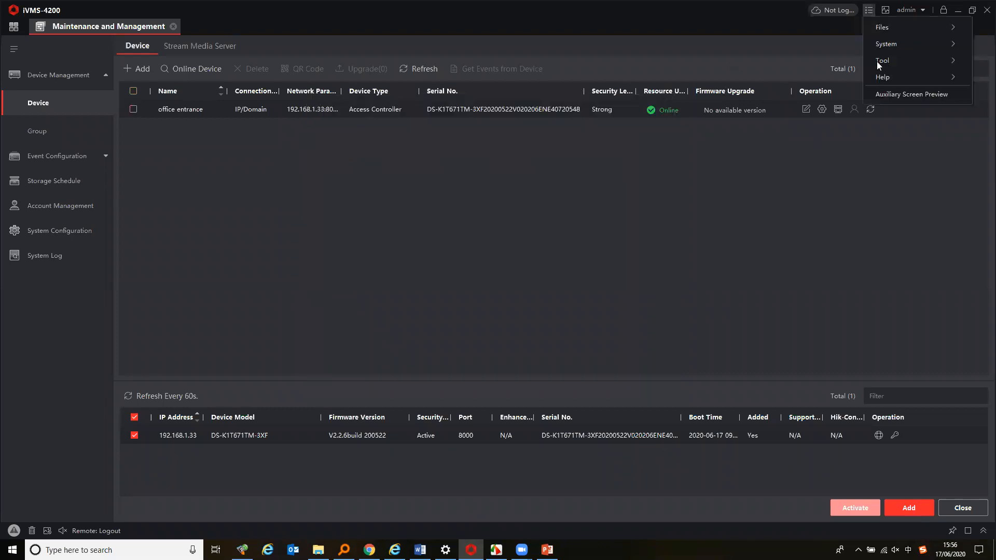
mouse_move(885, 60)
click(163, 123)
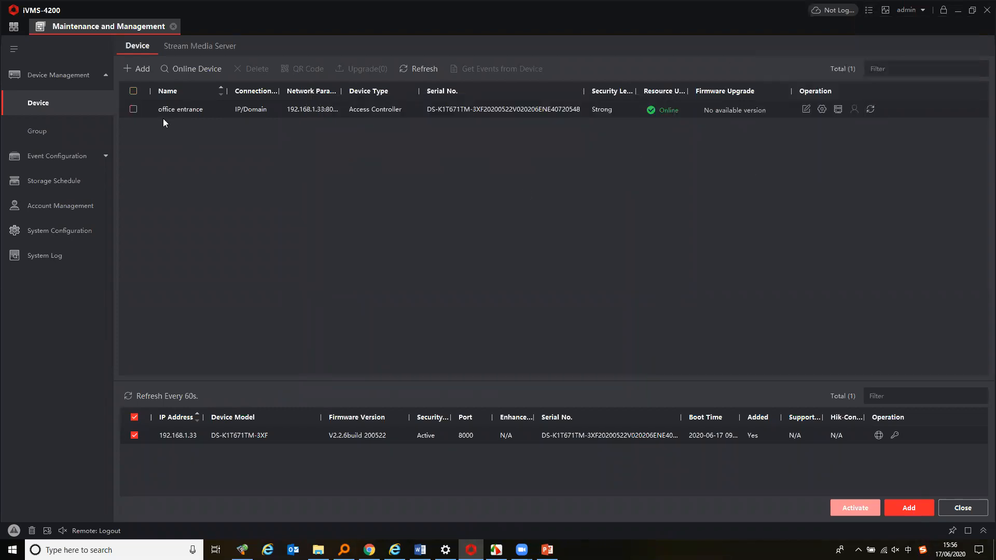
Open Monitoring and select the skin-surface temperature event to view its captured thermal picture
click(11, 31)
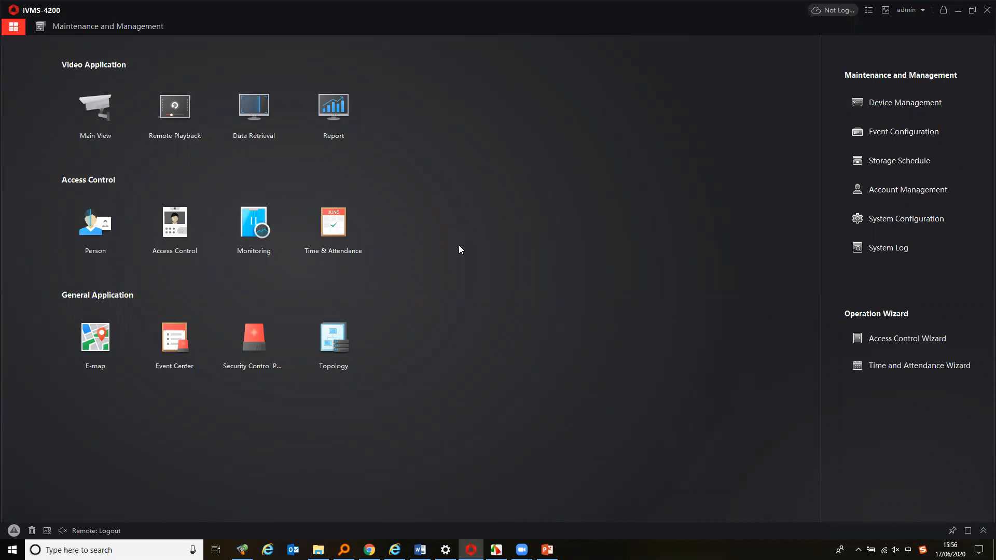
click(271, 229)
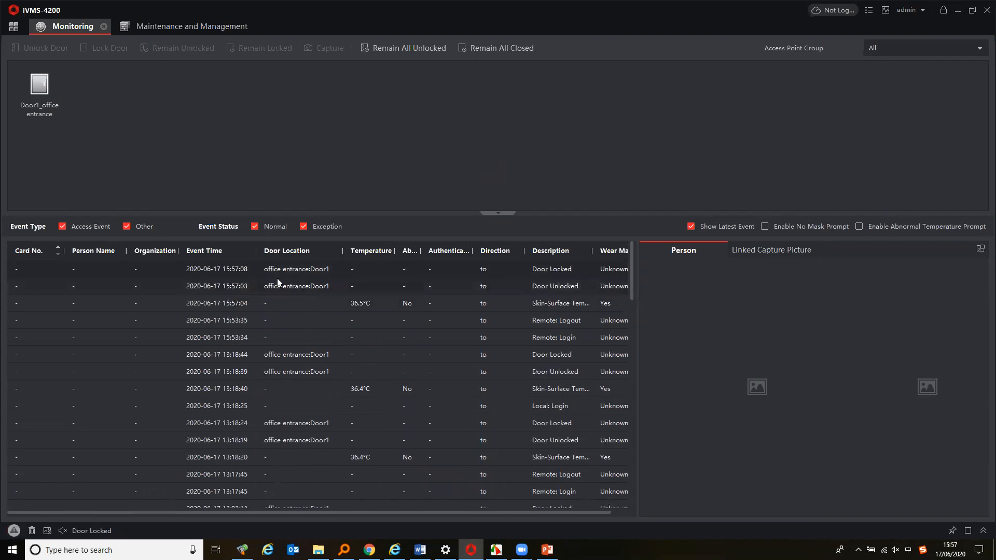
click(383, 305)
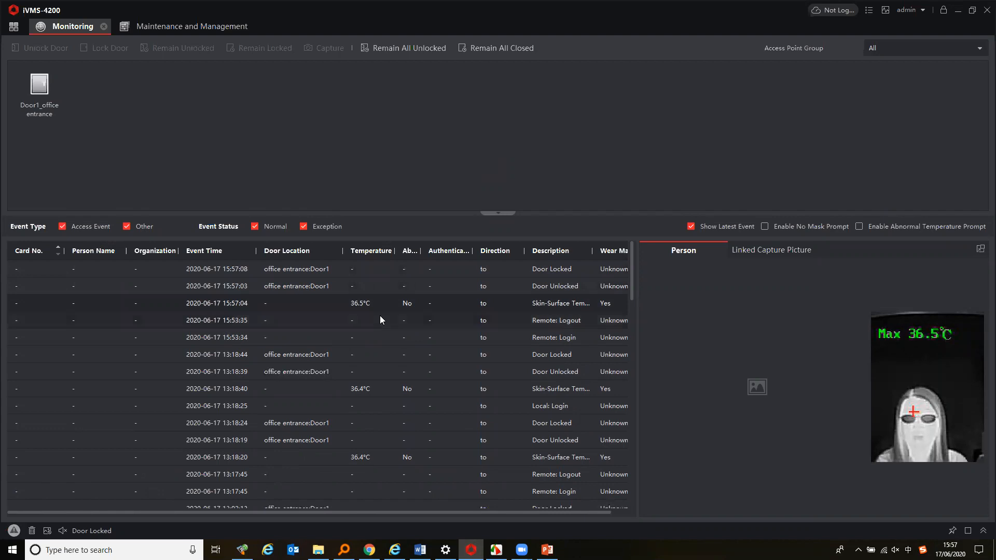
Sort the event list by Event Time and widen the Abnormal temperature column
click(217, 252)
click(238, 252)
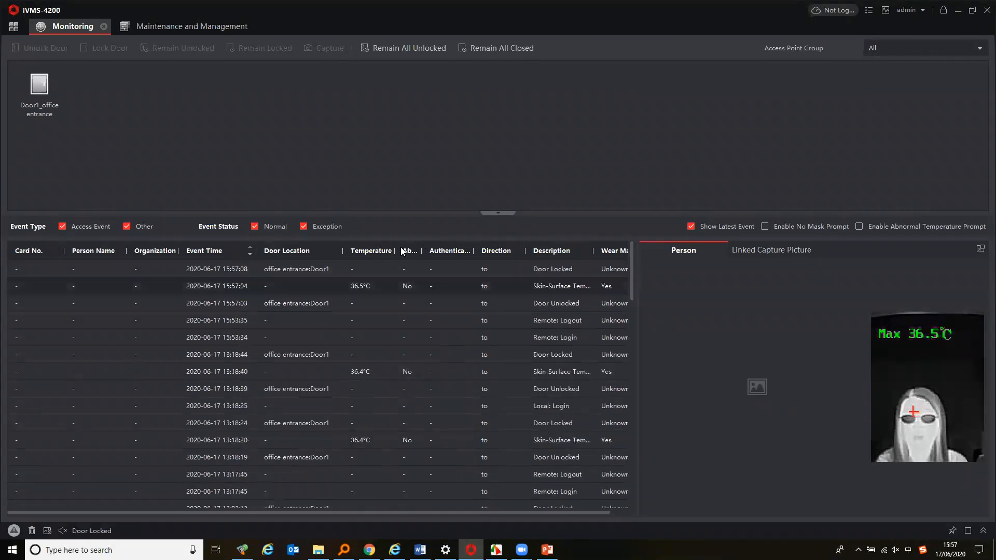
drag(421, 252, 435, 252)
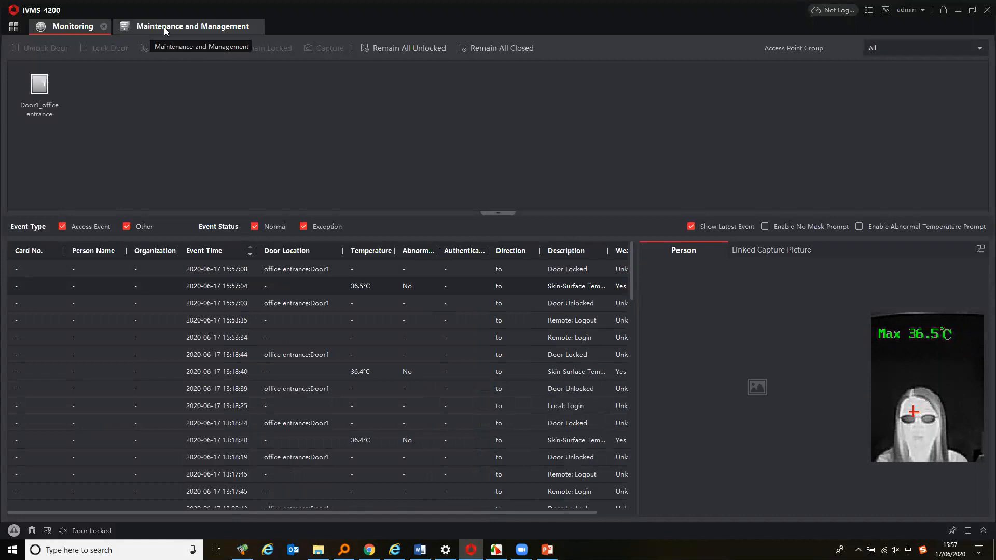
Return to Maintenance and Management and open the office entrance device's remote configuration
click(179, 28)
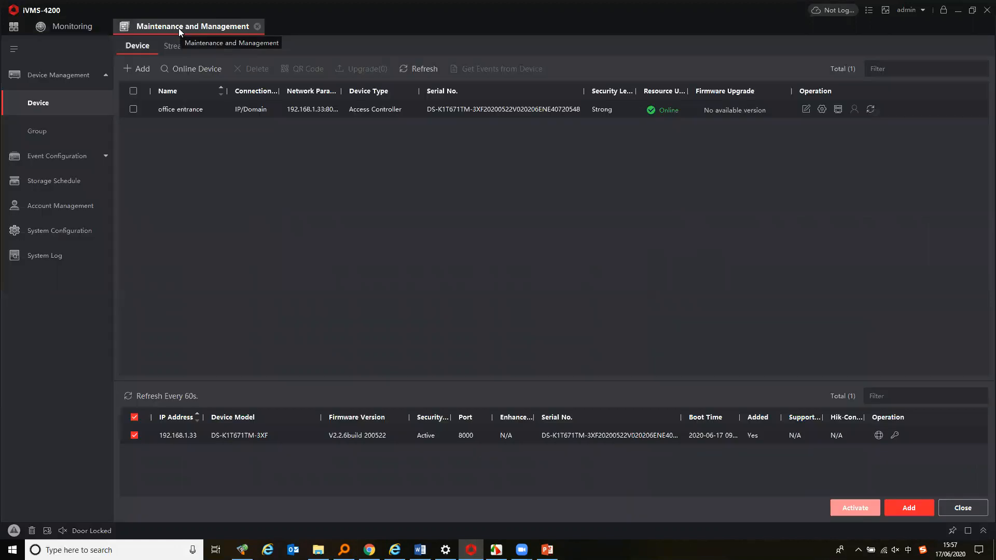
click(822, 110)
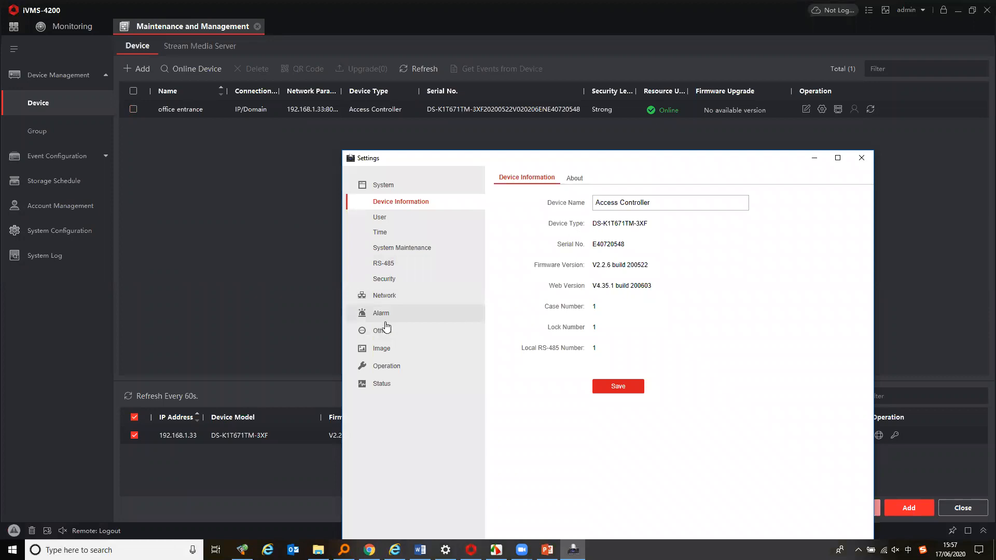
Turn off Fast Temperature Measurement in the device's Access Control Parameters, save, and close the settings
click(384, 330)
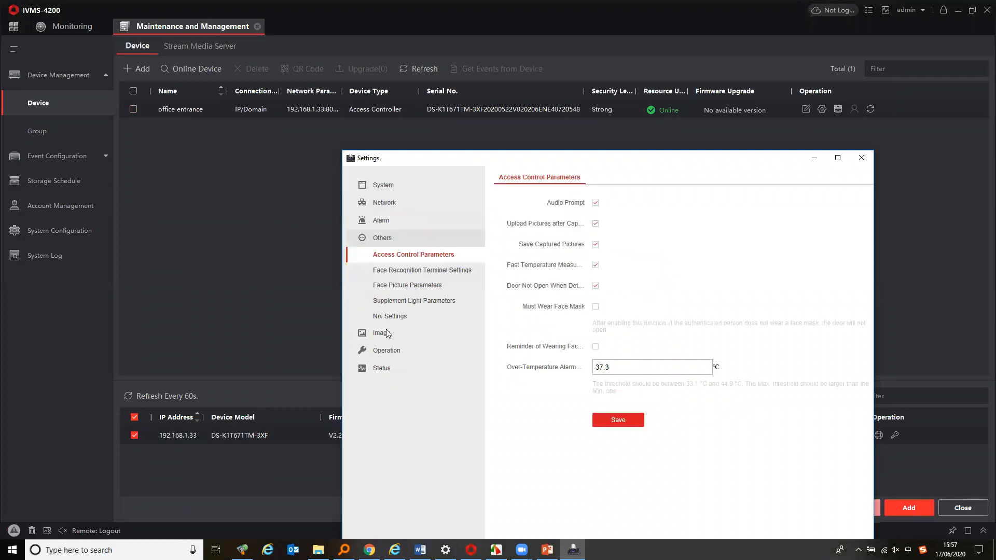
click(596, 265)
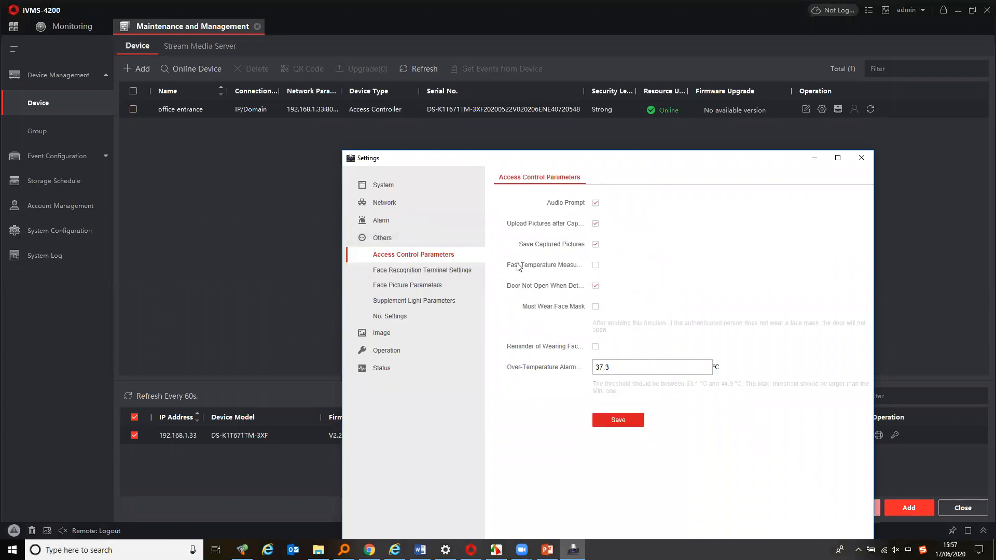
click(626, 420)
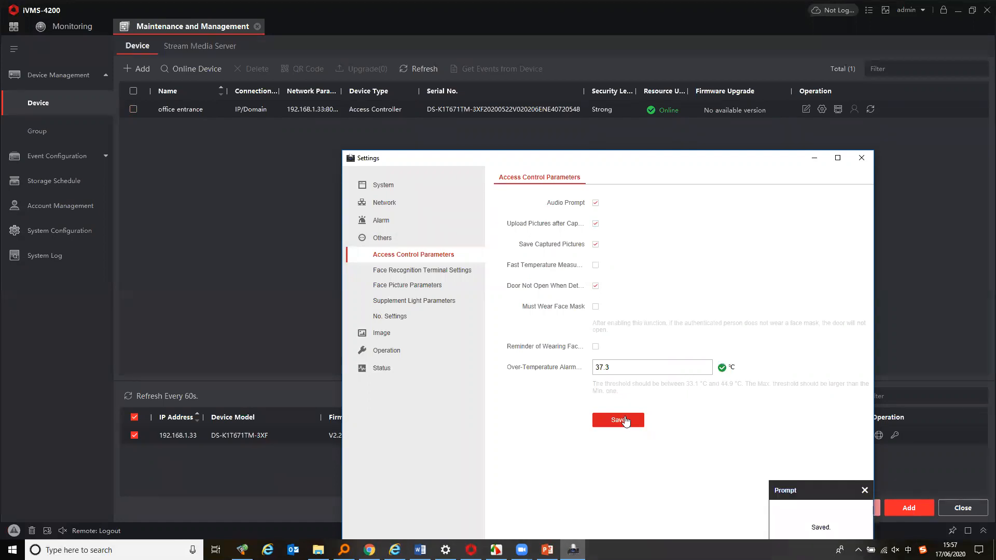
click(862, 159)
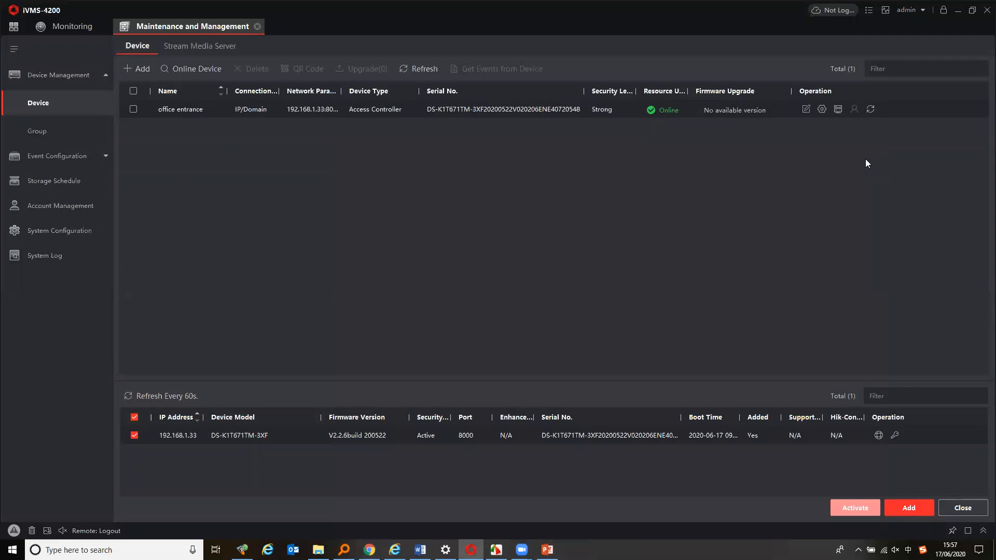
Open the Person module and start a new person entry, then cancel it
click(14, 28)
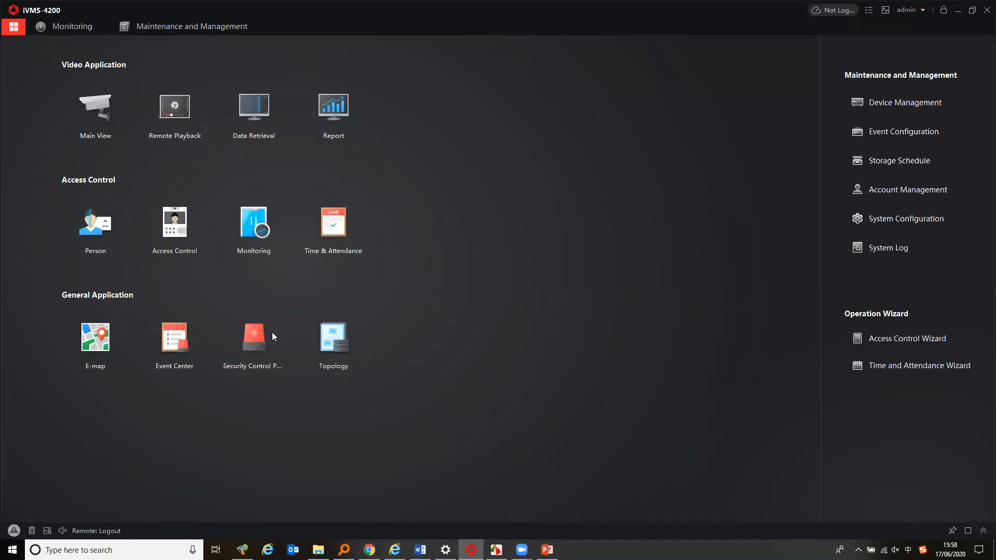
click(103, 227)
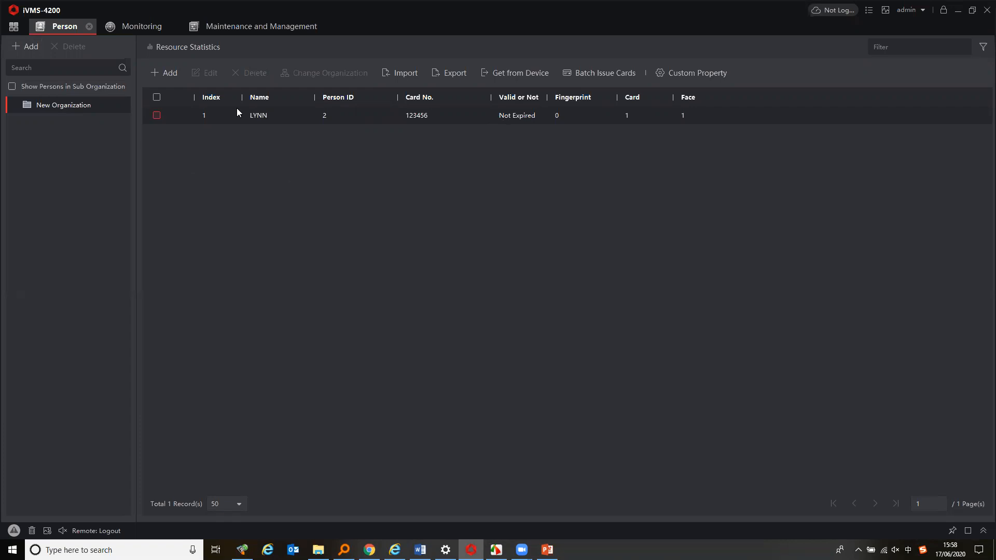
click(157, 76)
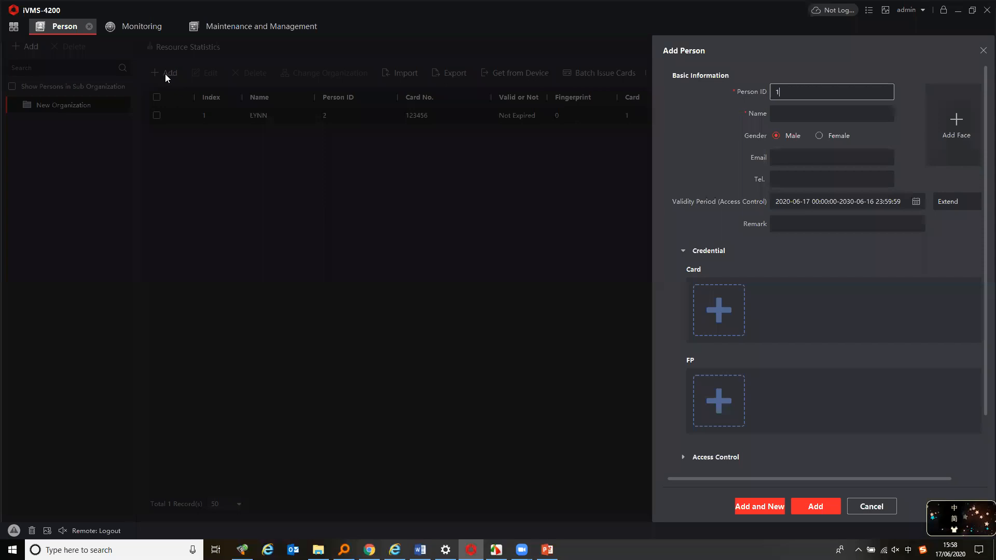
click(799, 110)
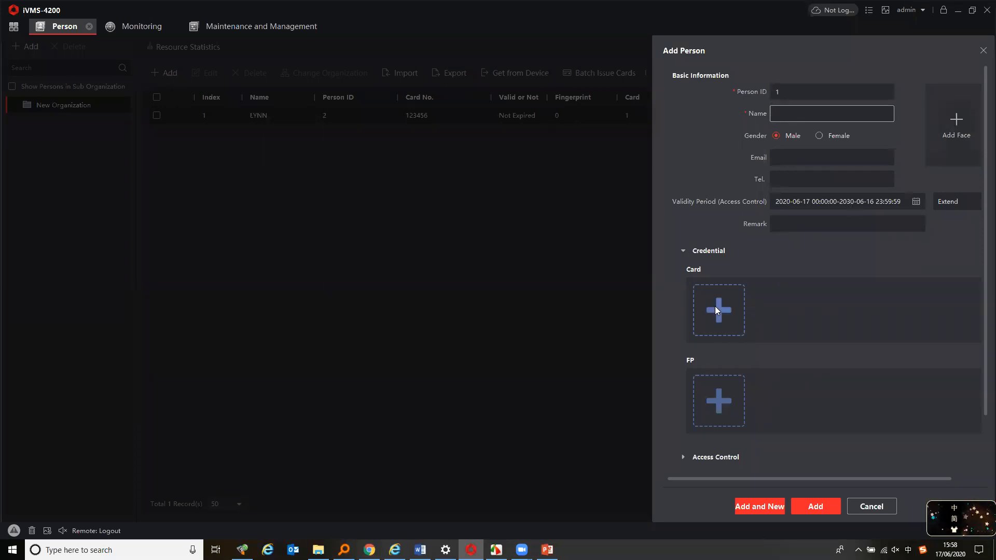
click(872, 506)
Open LYNN's person record for editing and set the gender to Female
double_click(260, 115)
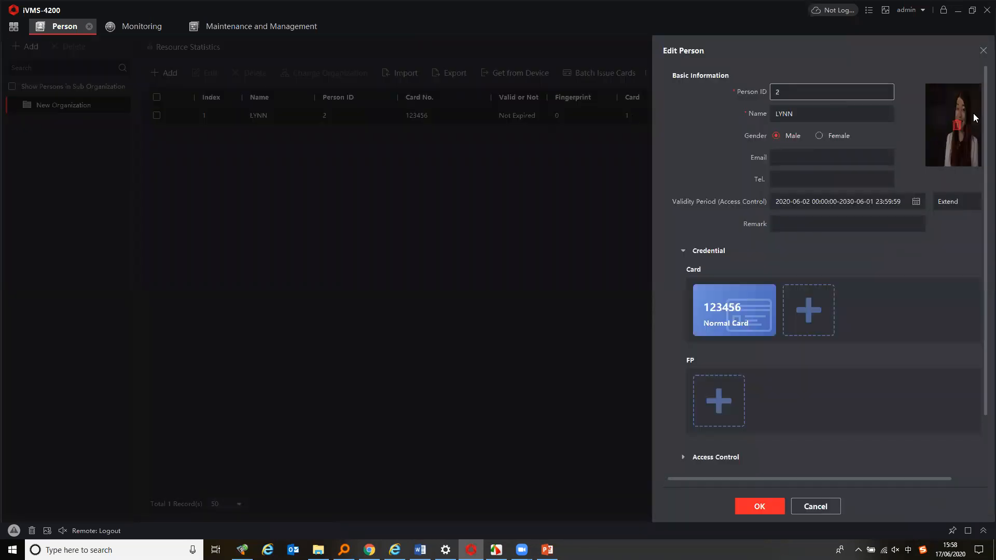
click(829, 136)
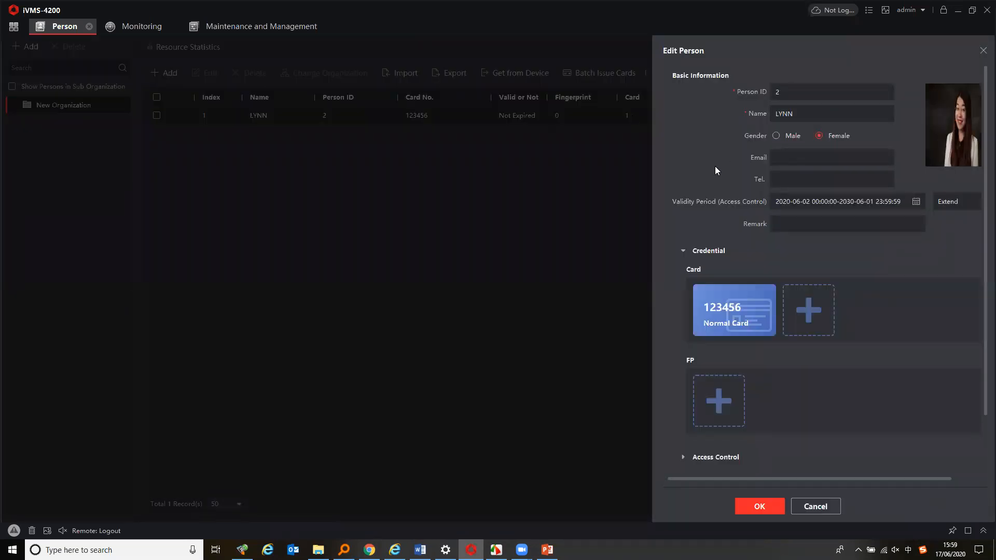
Open the dialog for adding a card to the person and its card enrollment settings
scroll(716, 181, down, 1)
mouse_move(719, 265)
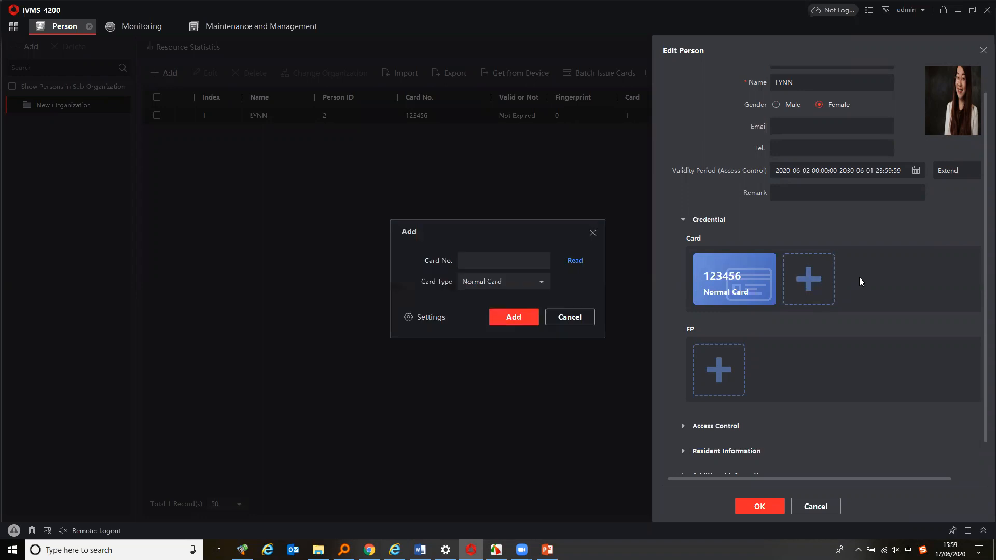
click(537, 282)
click(471, 316)
click(427, 321)
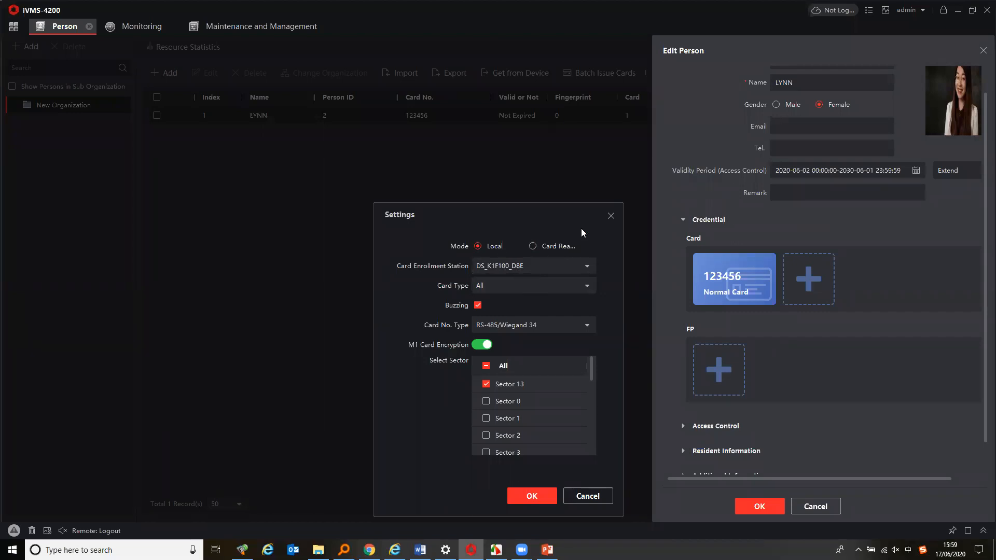
Try switching card enrollment to Card Reader mode with the office entrance device, then back to Local, and cancel
click(540, 249)
click(580, 265)
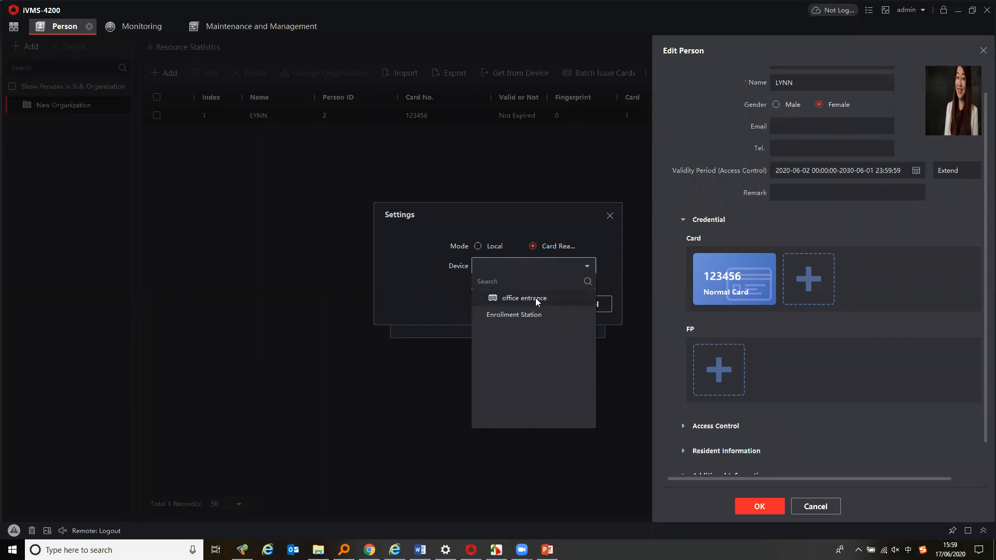
click(515, 298)
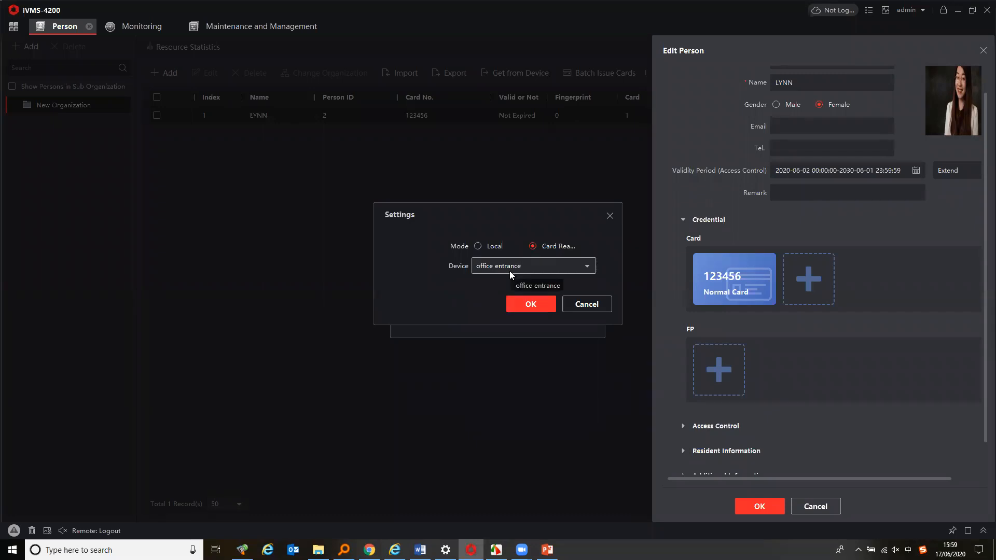
click(478, 246)
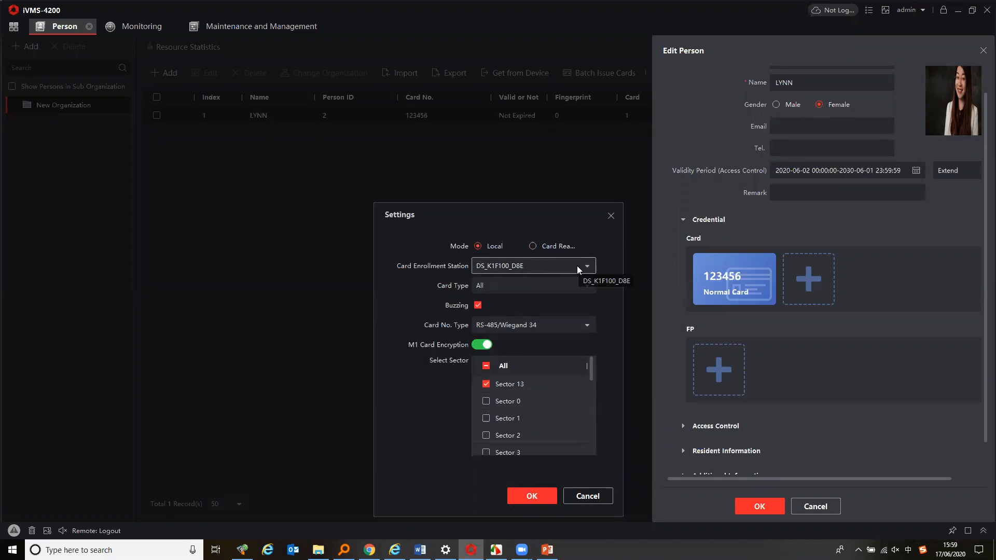
click(535, 246)
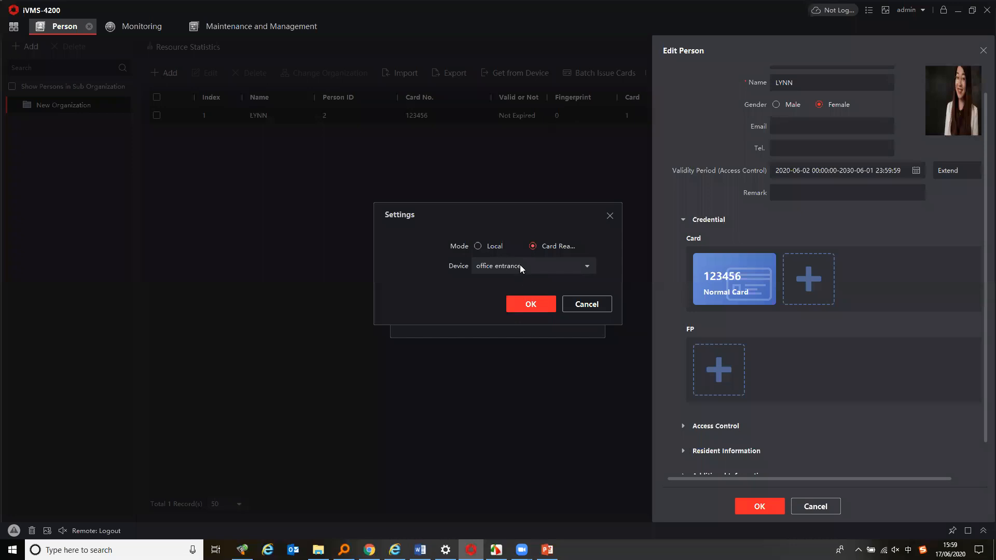
click(486, 246)
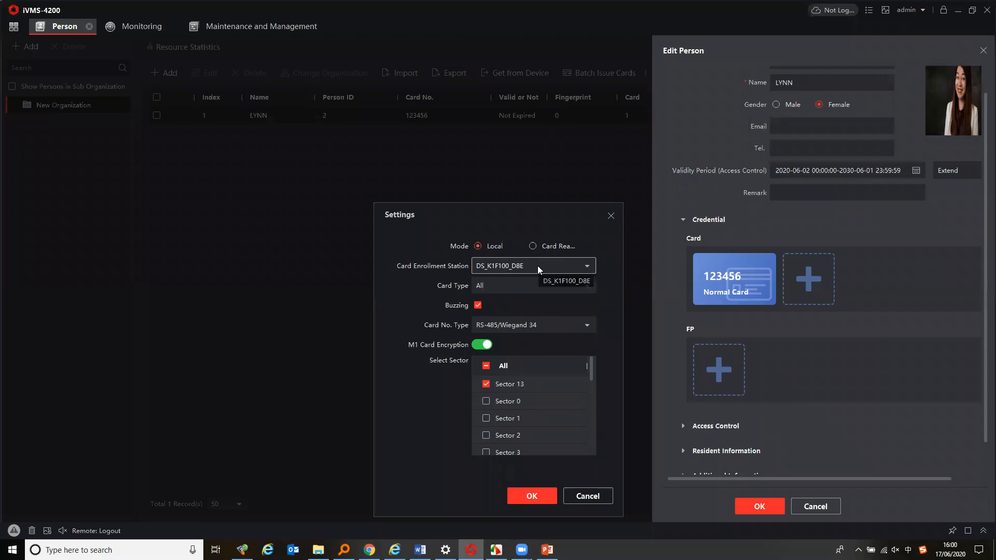
click(590, 497)
Cancel adding the card and close the person editor without saving
click(567, 315)
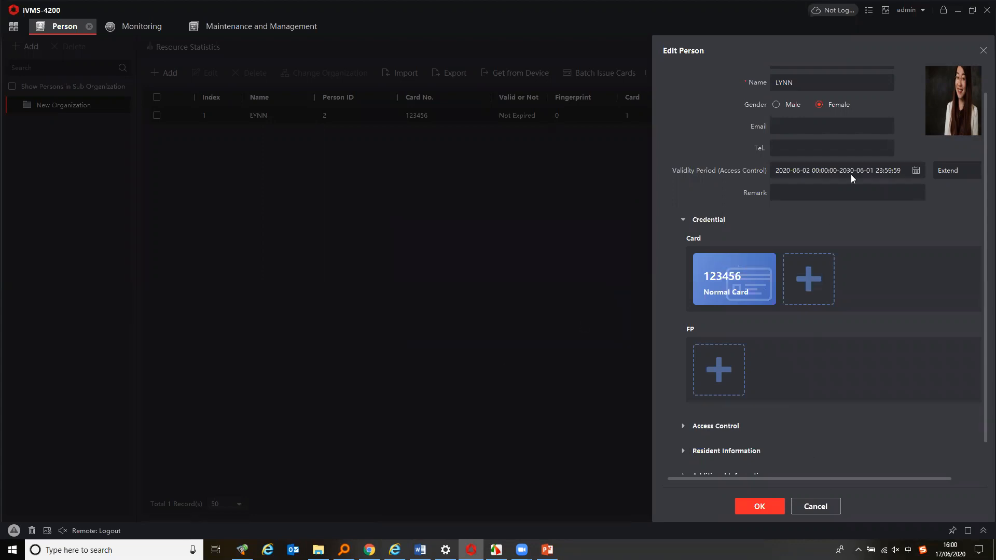
scroll(851, 175, up, 1)
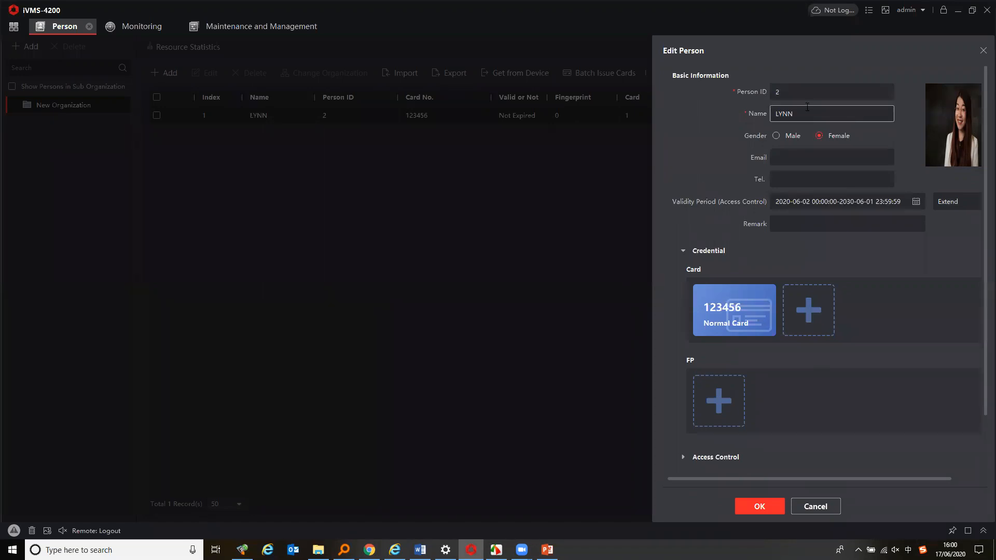
mouse_move(971, 107)
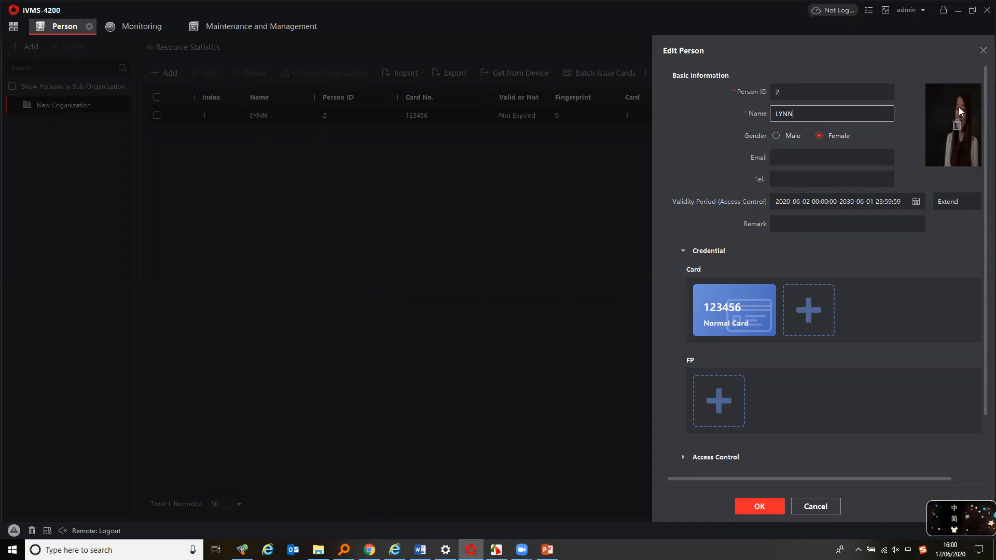
click(825, 506)
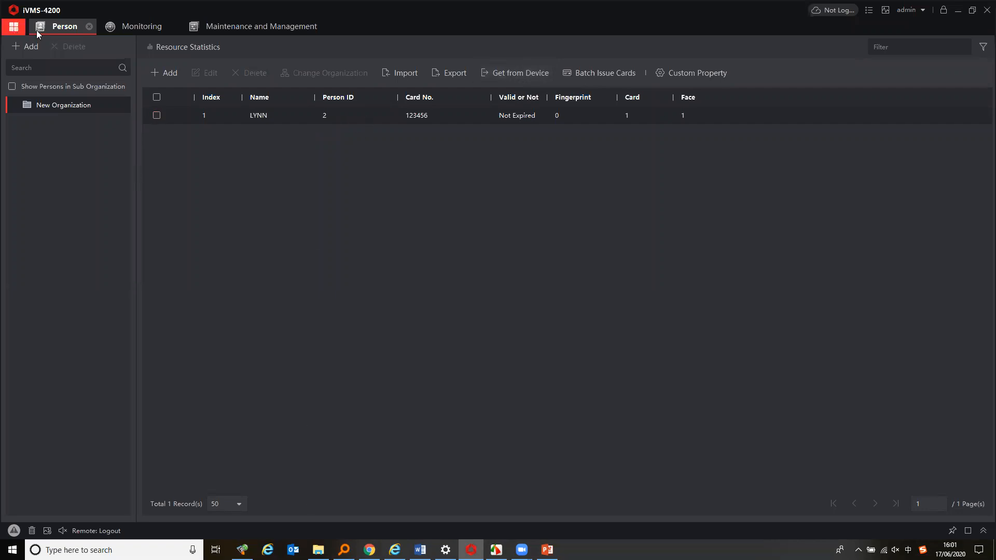
Open the Access Control module and view the access schedule templates
click(14, 26)
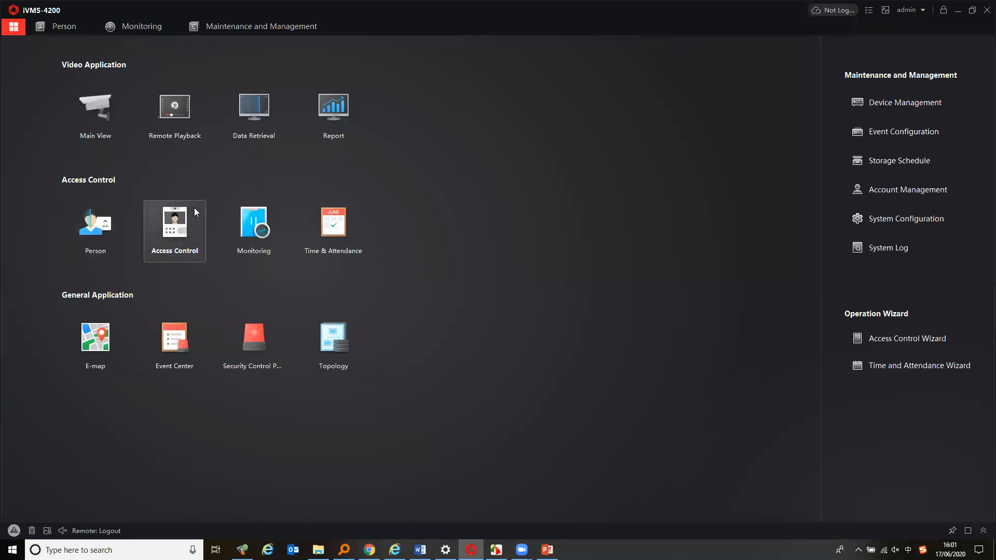
click(178, 242)
click(49, 75)
click(56, 77)
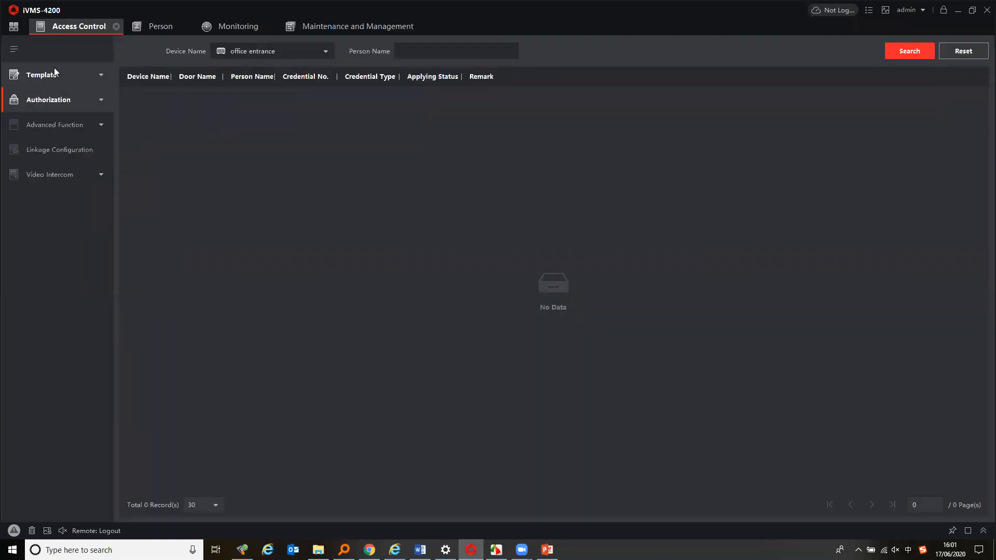
click(38, 77)
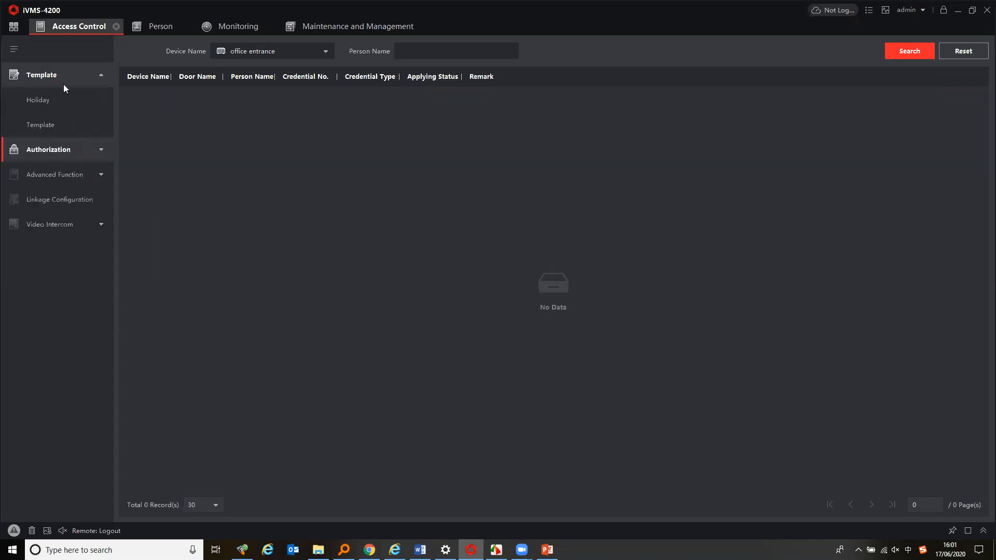
click(54, 126)
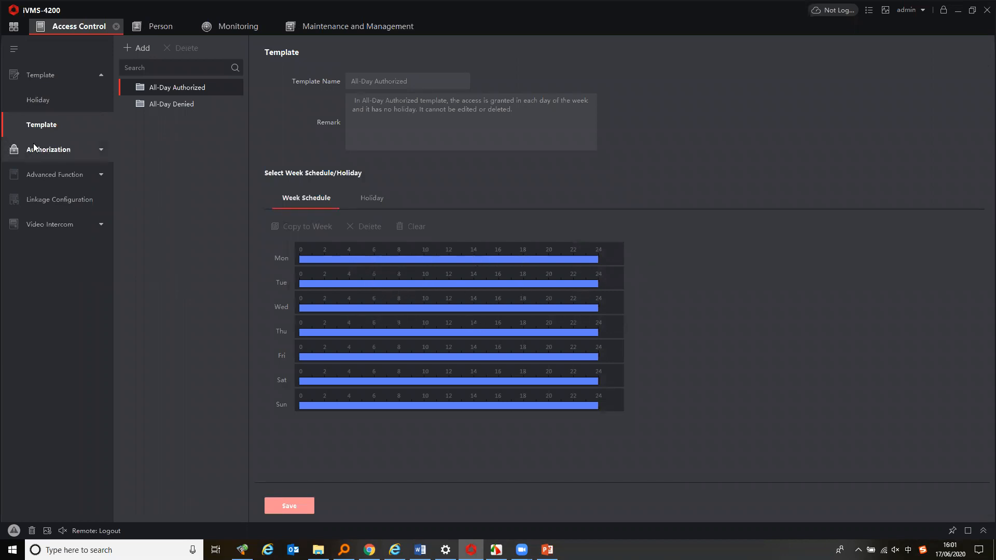
Open Access Group under Authorization and widen the Template column
click(78, 151)
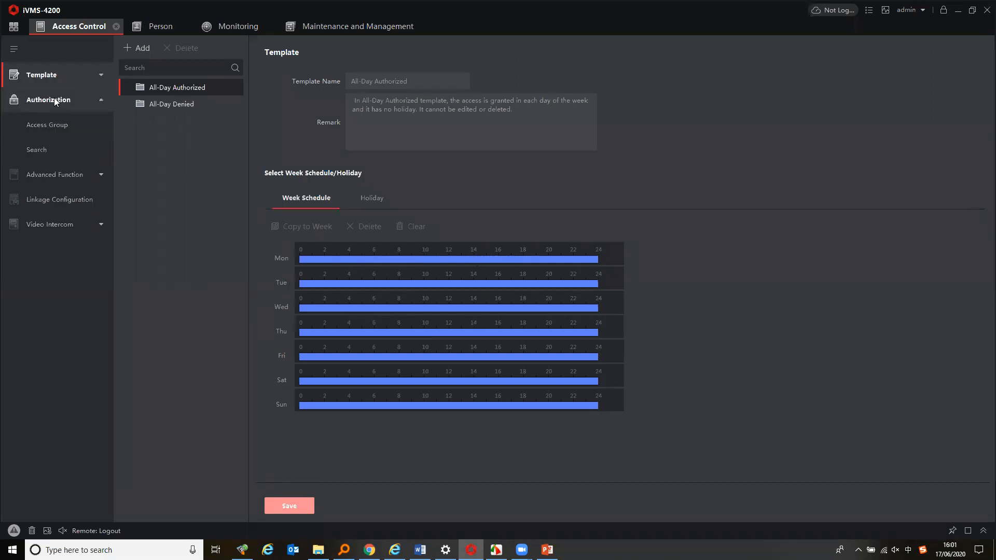
click(61, 126)
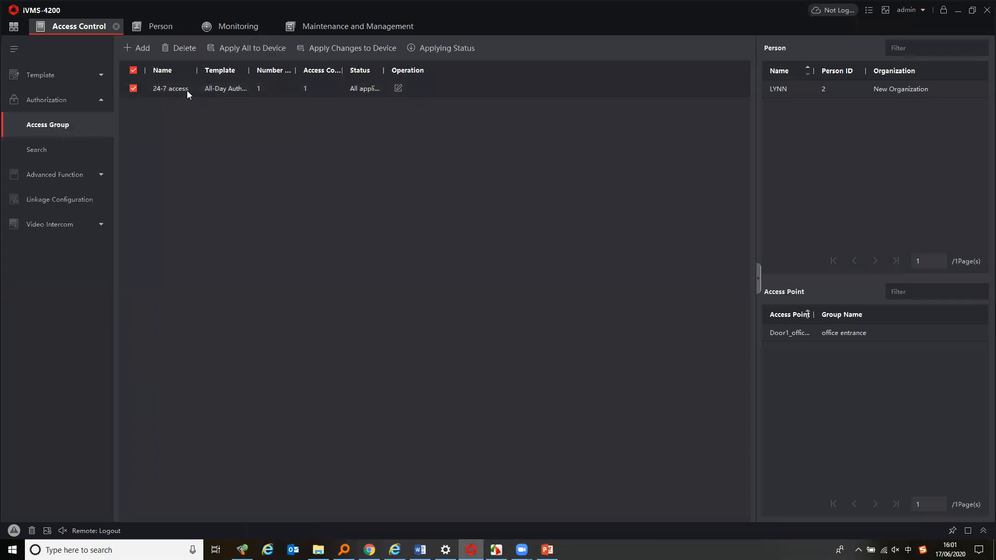
drag(249, 70, 300, 71)
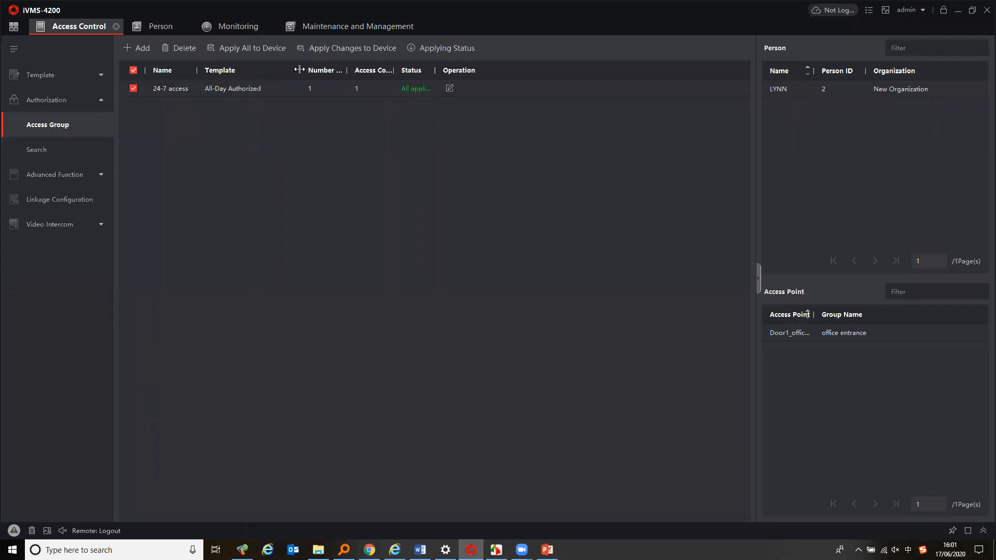
Edit the 24-7 access group, choose the All-Day Authorized template, and save it
double_click(244, 89)
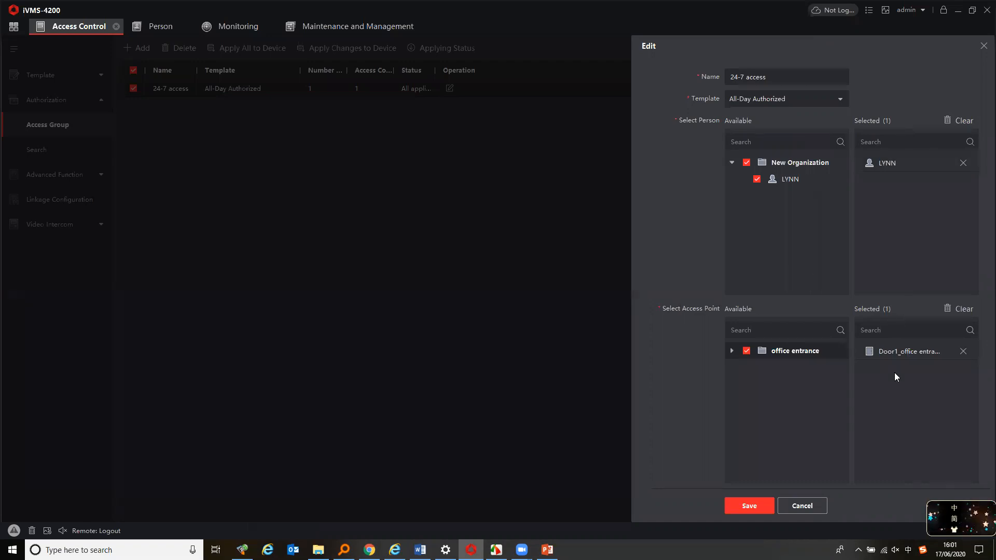
click(784, 99)
click(755, 99)
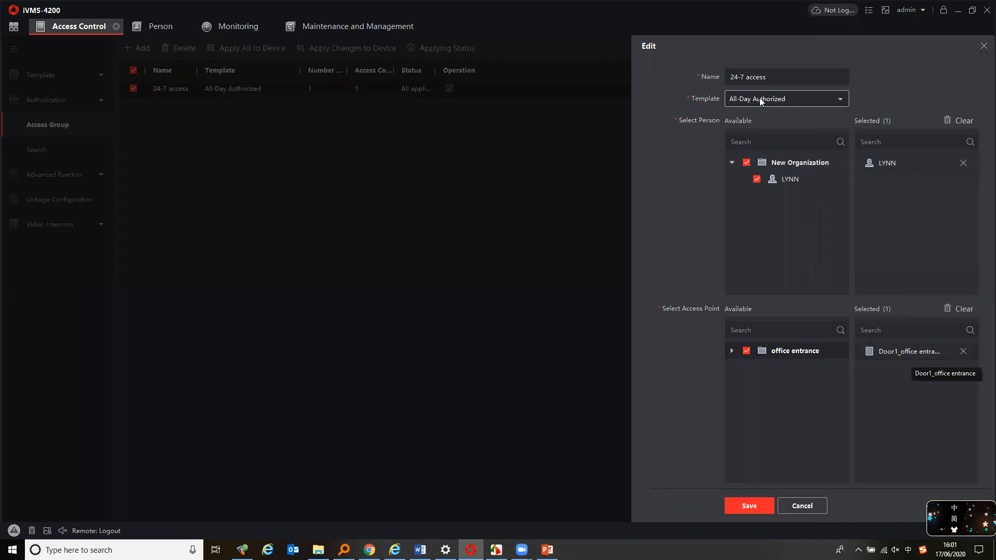
drag(773, 77, 718, 78)
click(770, 77)
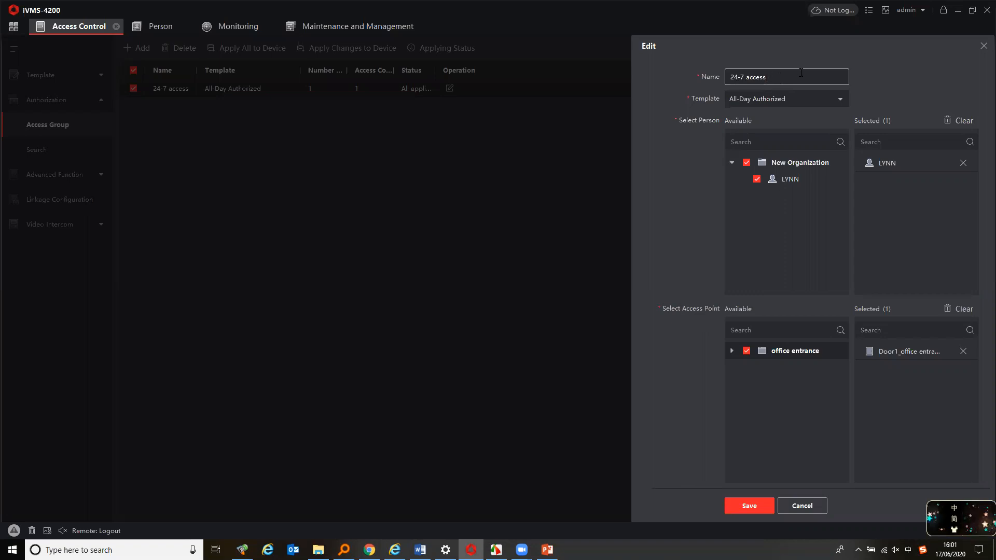
click(790, 100)
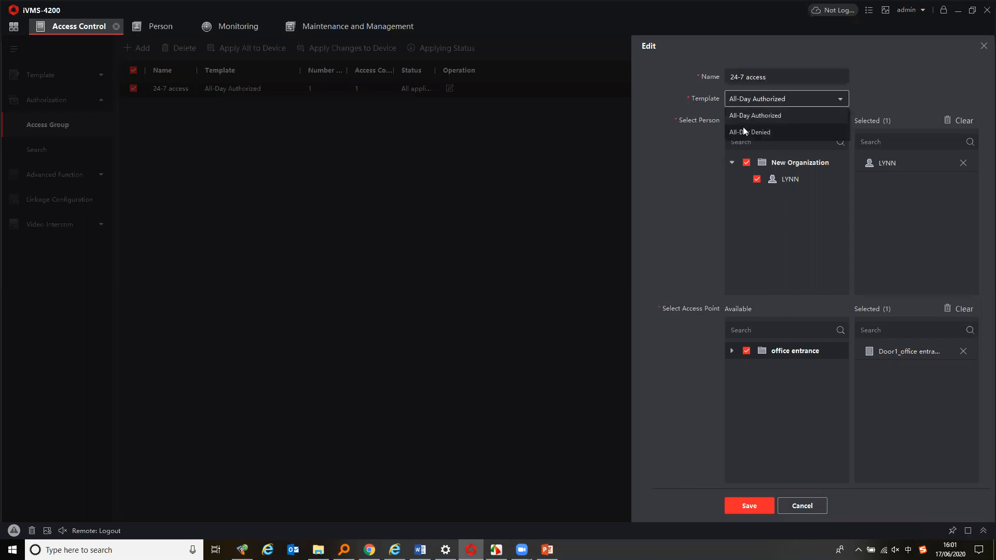
click(750, 99)
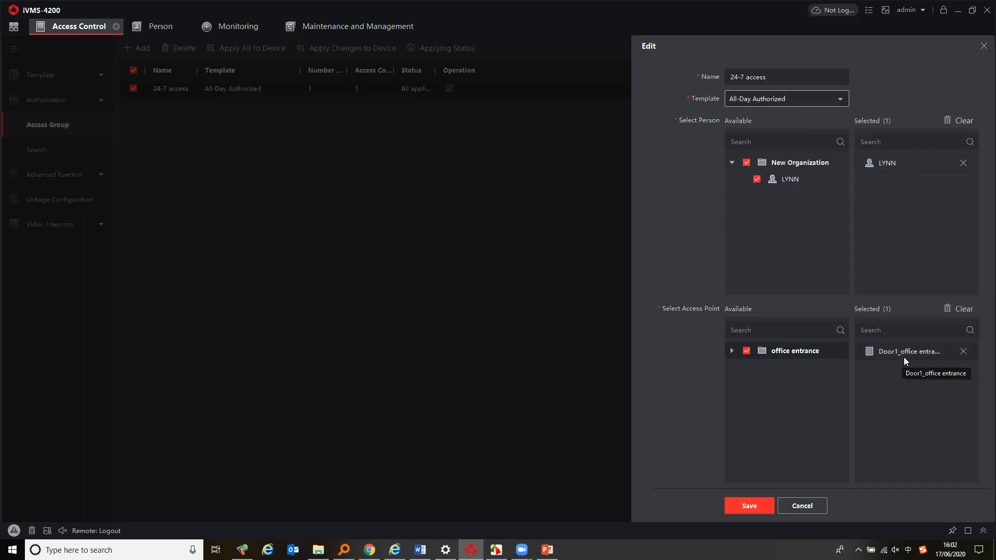
click(761, 509)
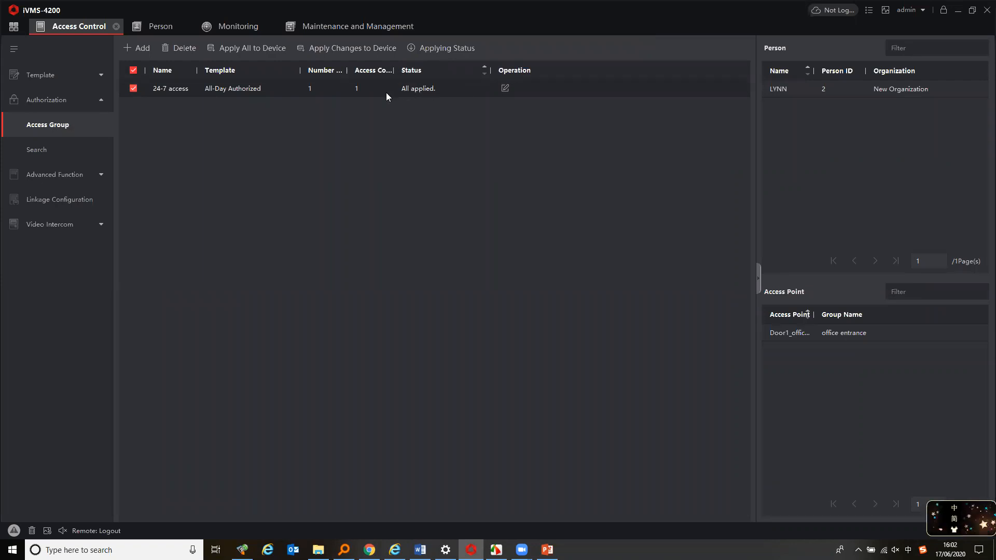
Reselect the 24-7 access group in the list
click(133, 89)
click(134, 89)
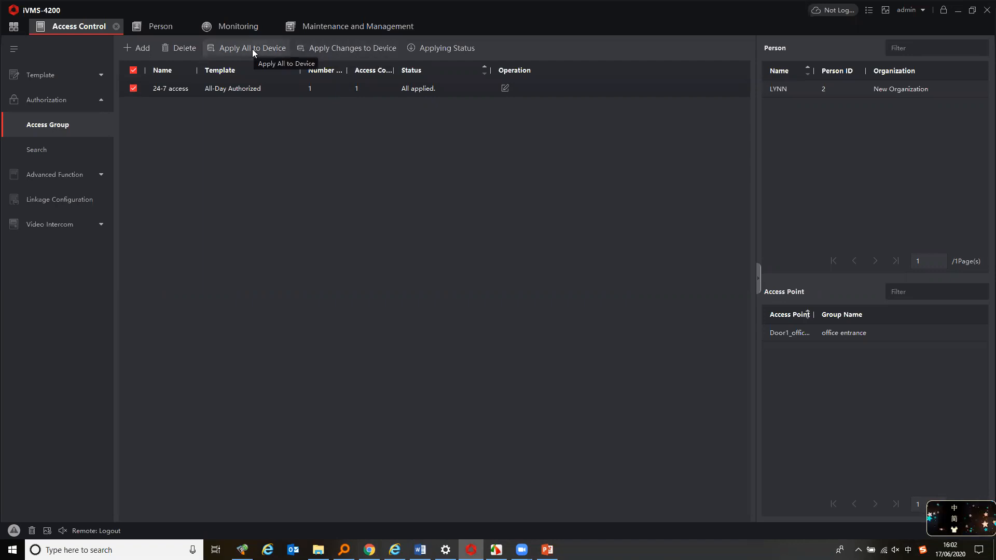
Open the 24-7 access group's settings to review its selected persons and access points, closing without changes
double_click(418, 88)
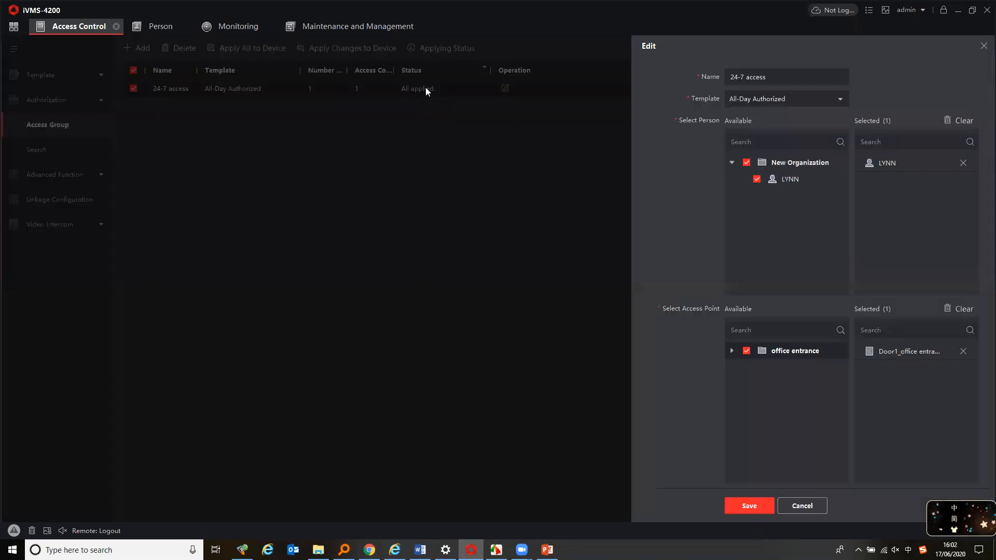
click(982, 47)
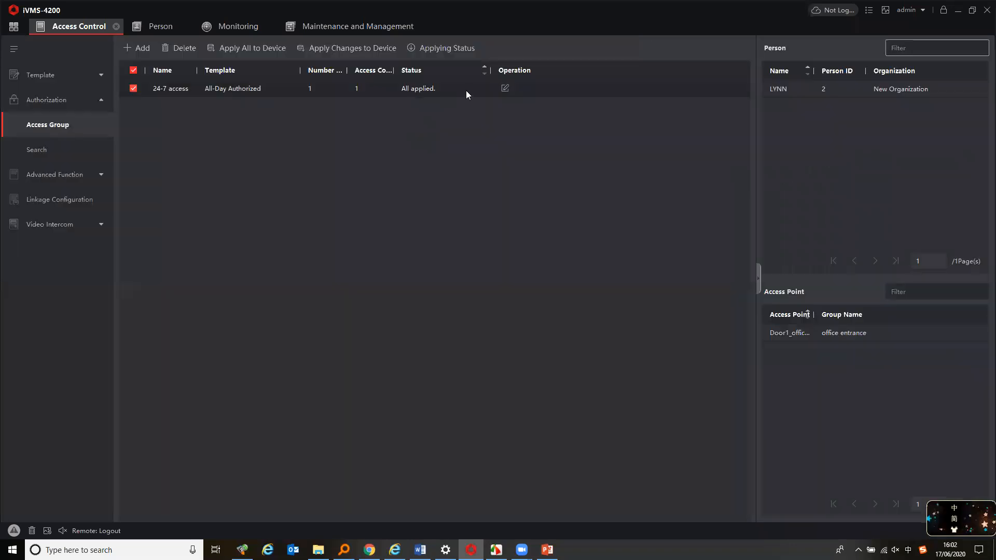
click(505, 89)
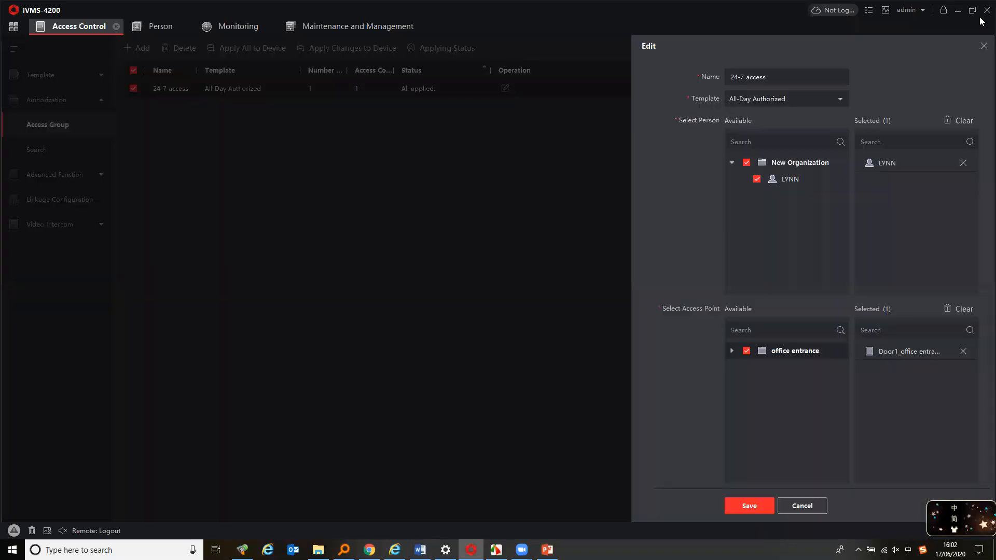
click(984, 47)
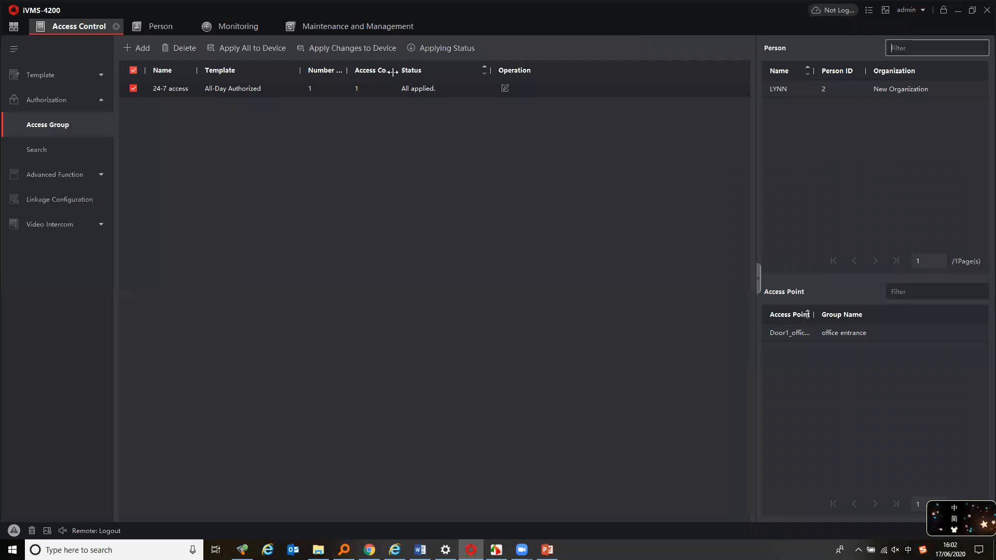
Widen the Access Control and Template columns in the access group list
drag(394, 70, 446, 70)
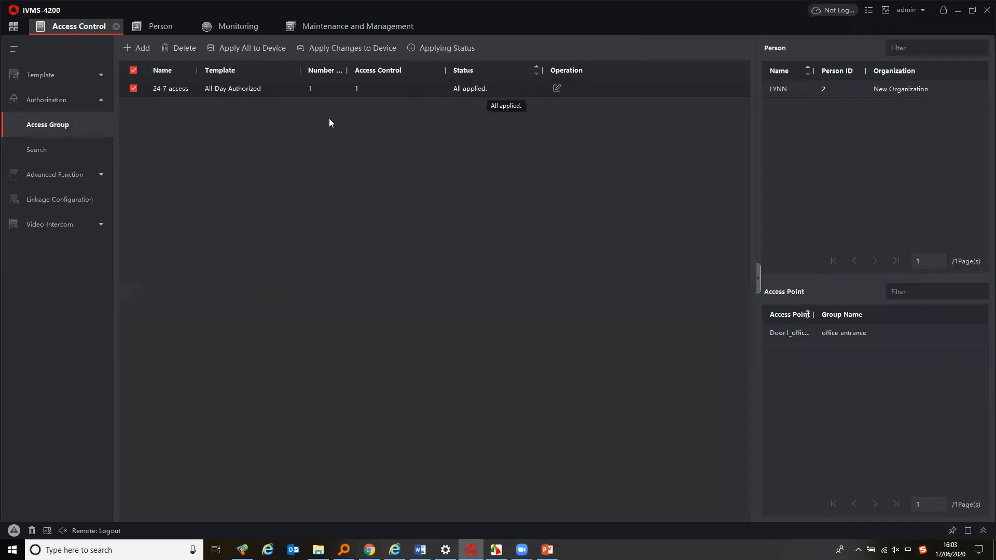
drag(201, 71, 207, 71)
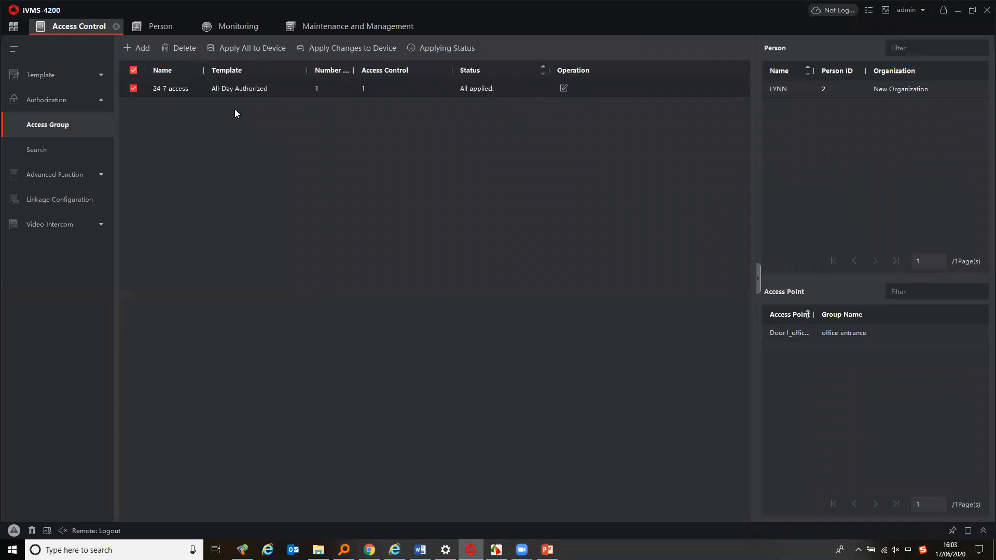
Open Monitoring and inspect the latest face authentication event's person picture and linked capture picture
click(245, 28)
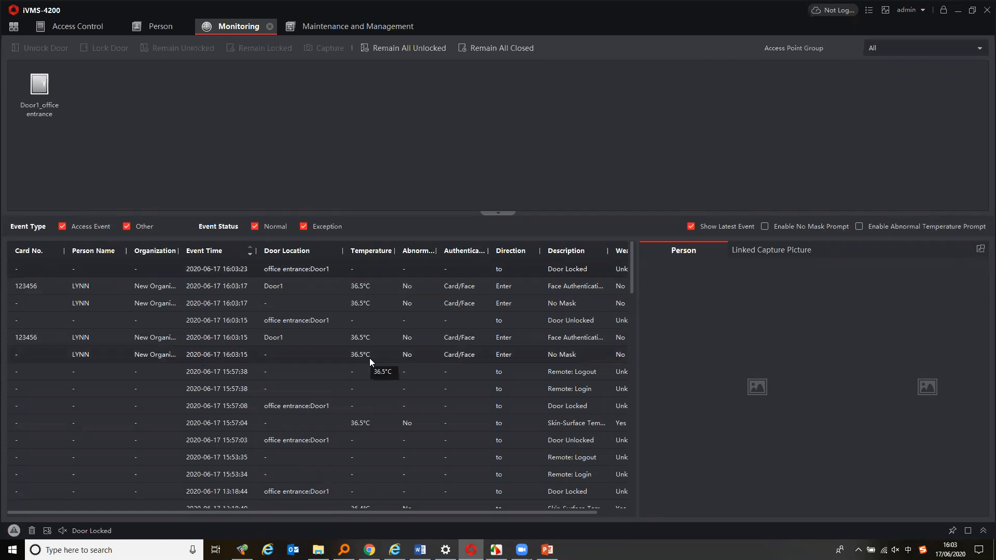
drag(442, 513, 414, 507)
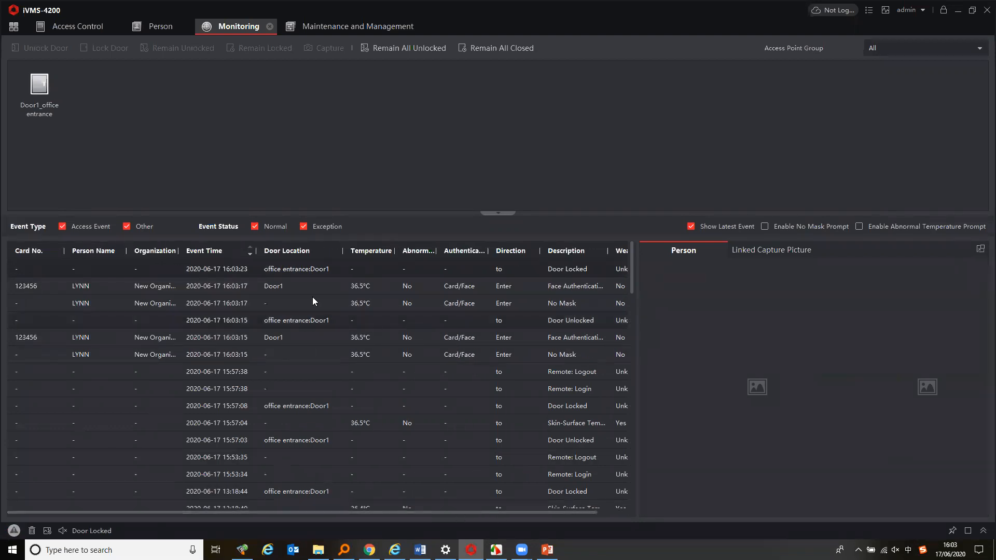
click(169, 285)
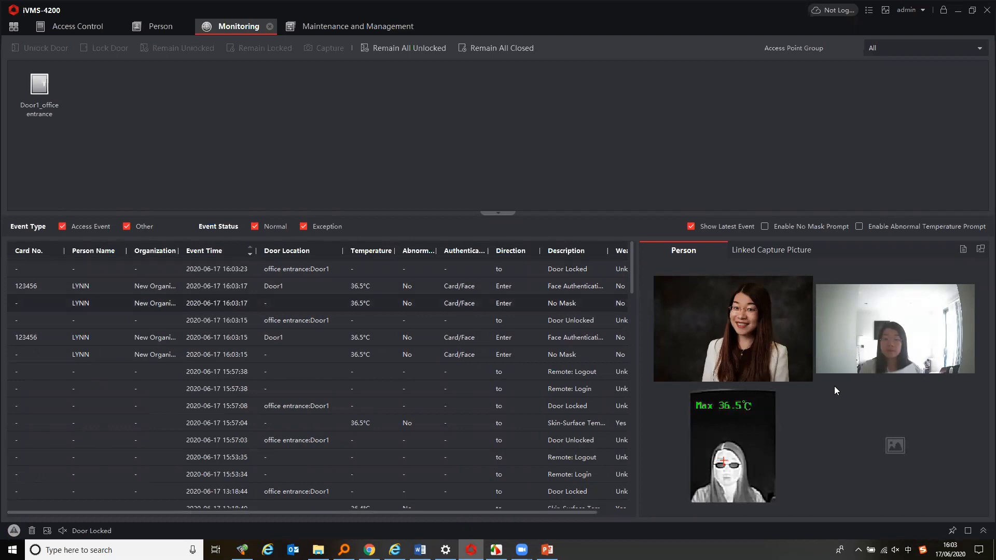
click(764, 251)
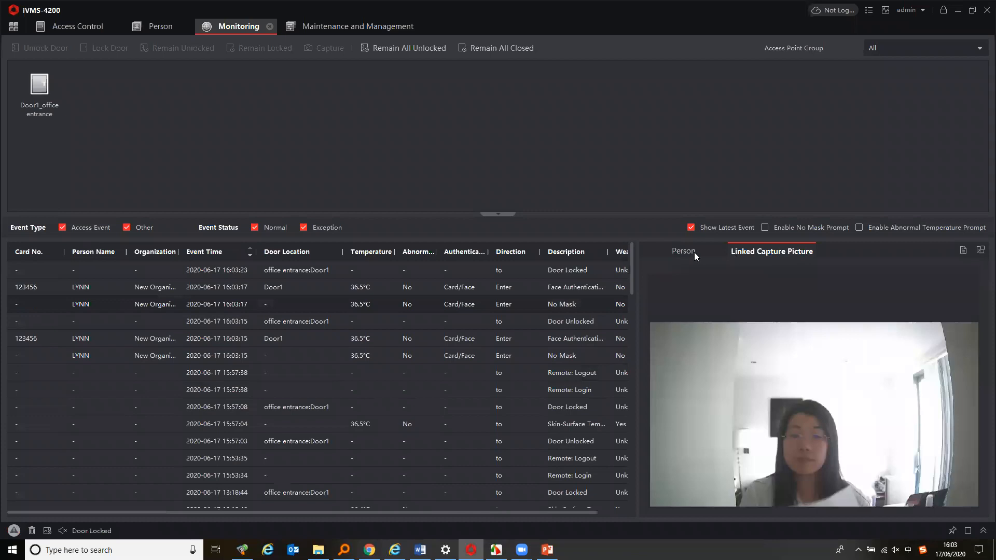
click(679, 252)
click(331, 320)
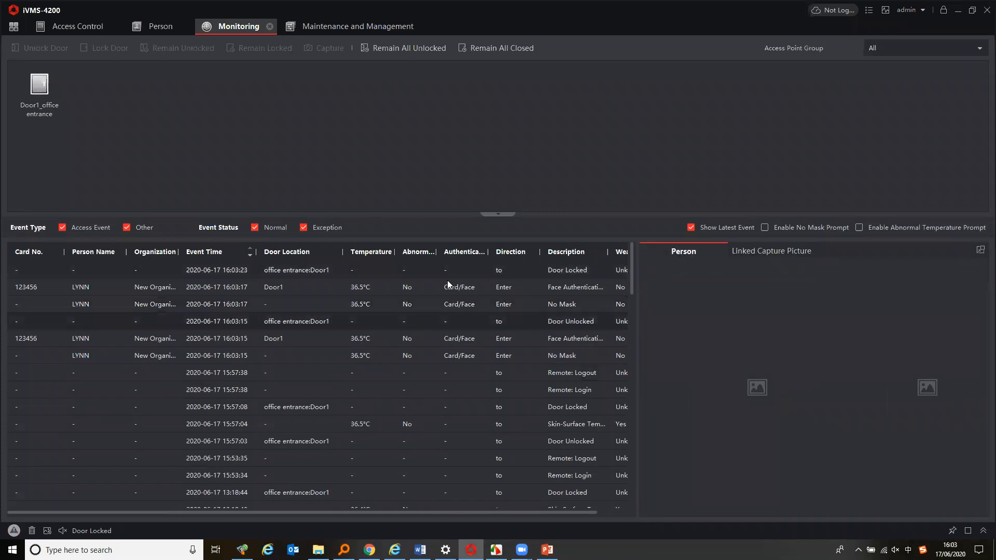
Widen the Abnormal Temperature column, enable the No Mask Prompt, and close the No Mask pop-up
double_click(437, 252)
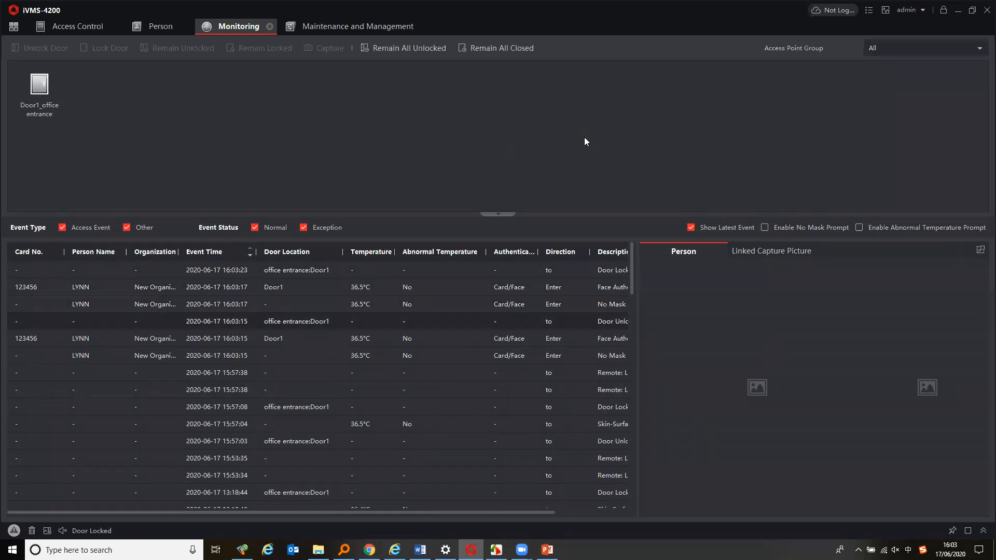
click(766, 228)
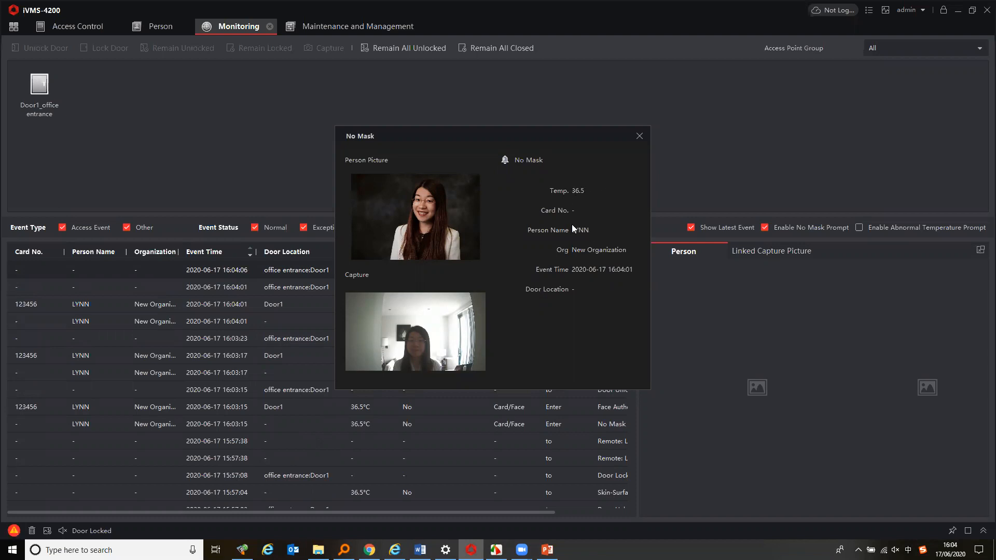
click(640, 135)
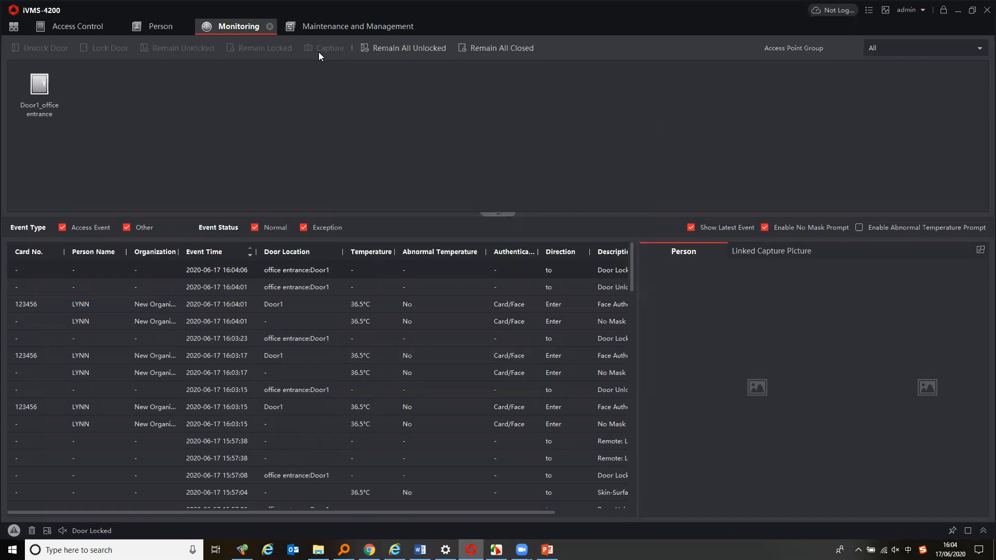
Open the Event Center from the main menu and view a real-time event's details
click(14, 26)
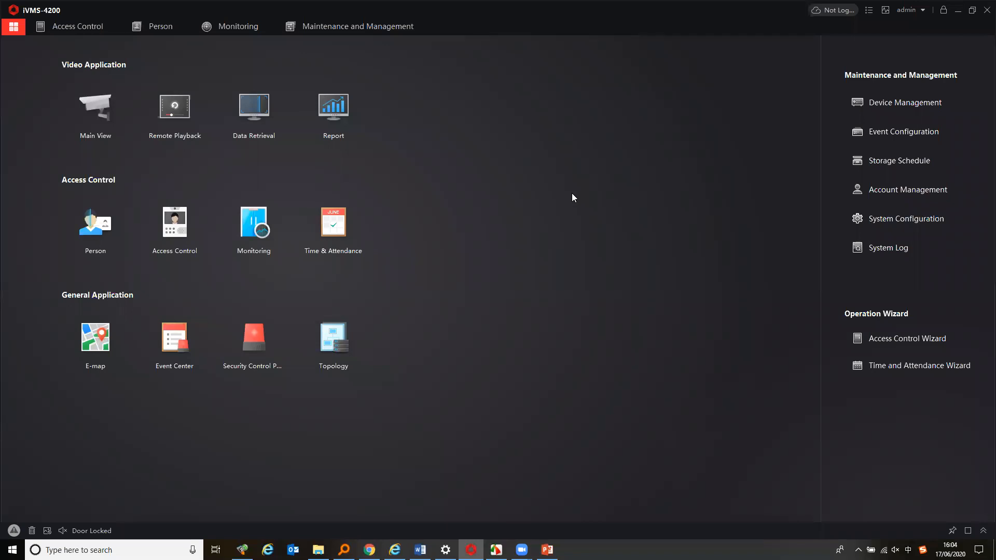
click(396, 26)
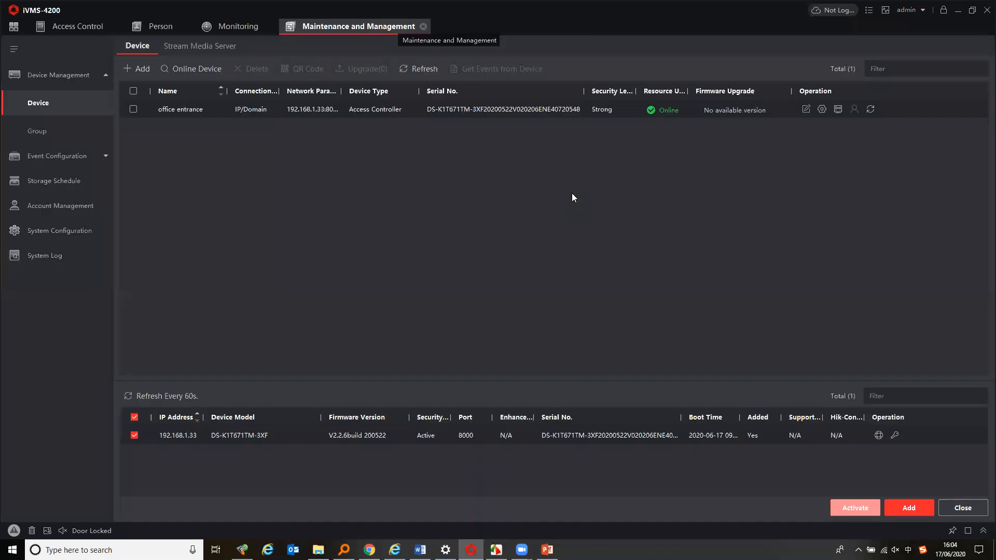
click(9, 29)
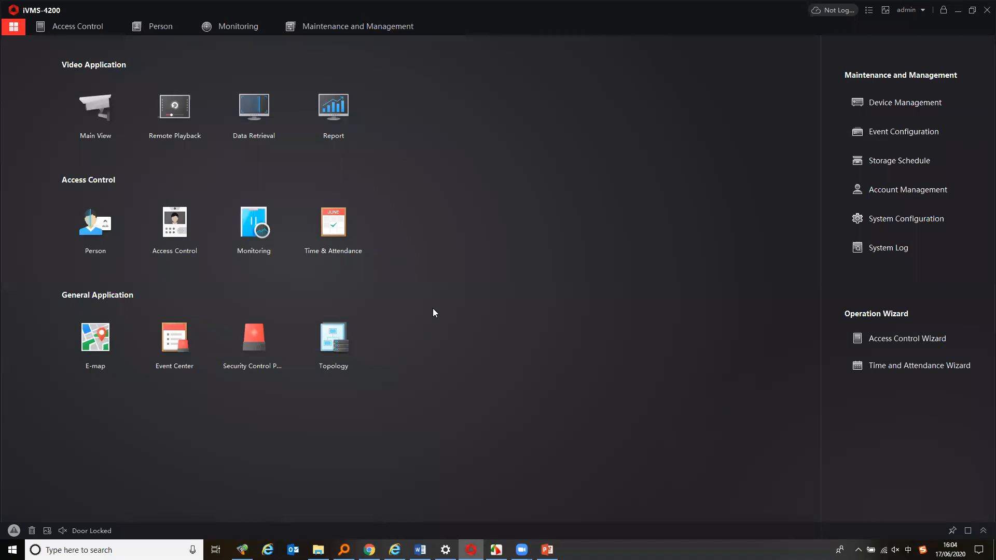
click(169, 348)
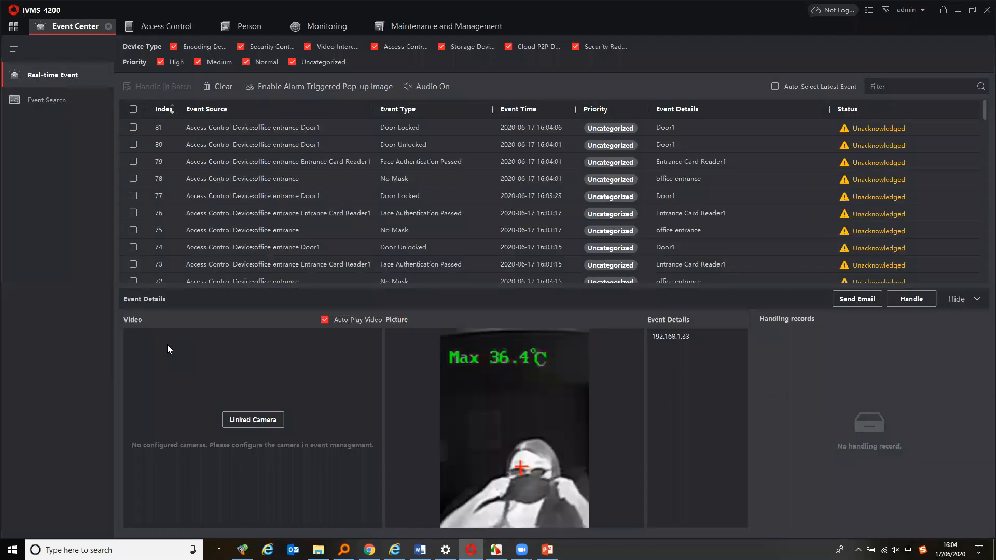
click(291, 134)
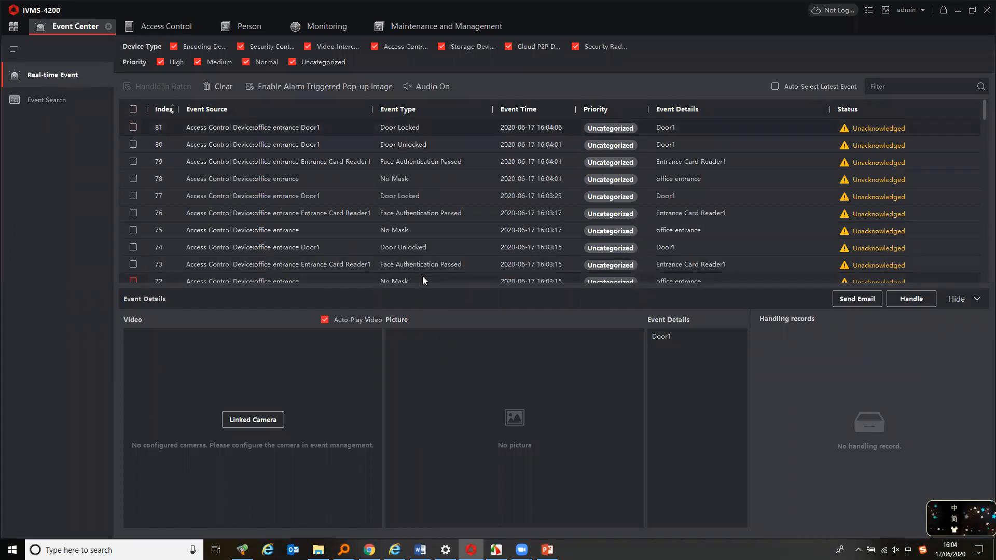
Enable the alarm-triggered pop-out image for real-time events
click(307, 87)
click(312, 90)
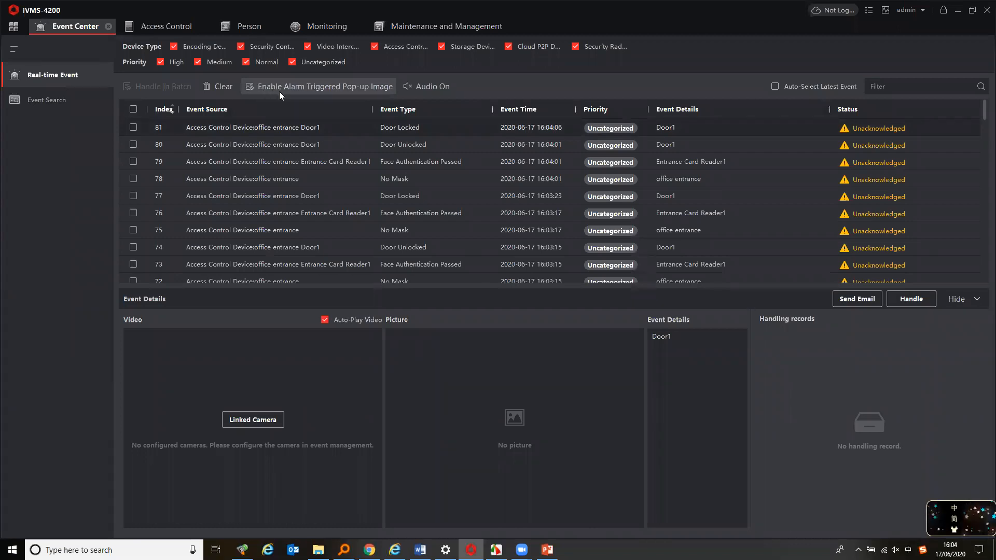
click(295, 90)
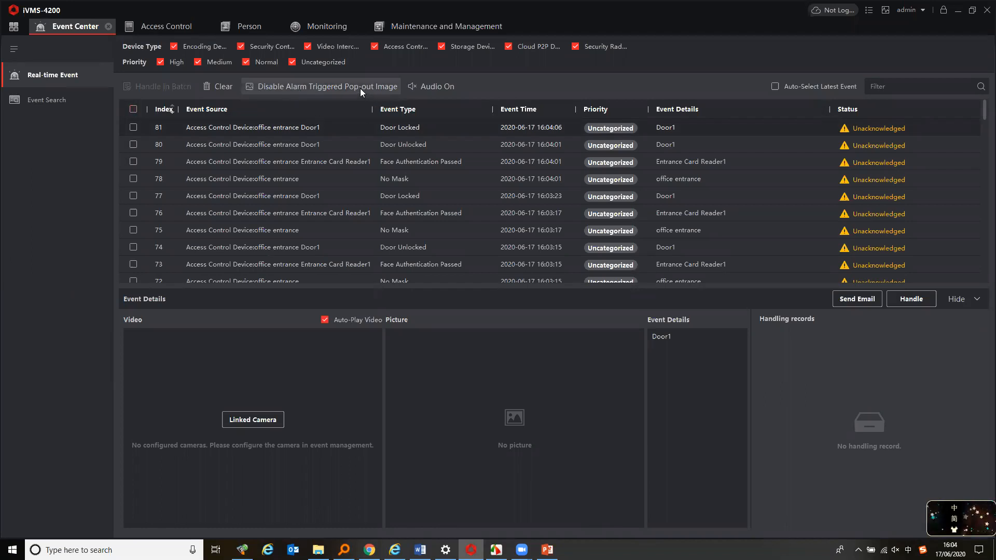
Search events for Access Control devices in Event Search and inspect the face authentication records
click(59, 99)
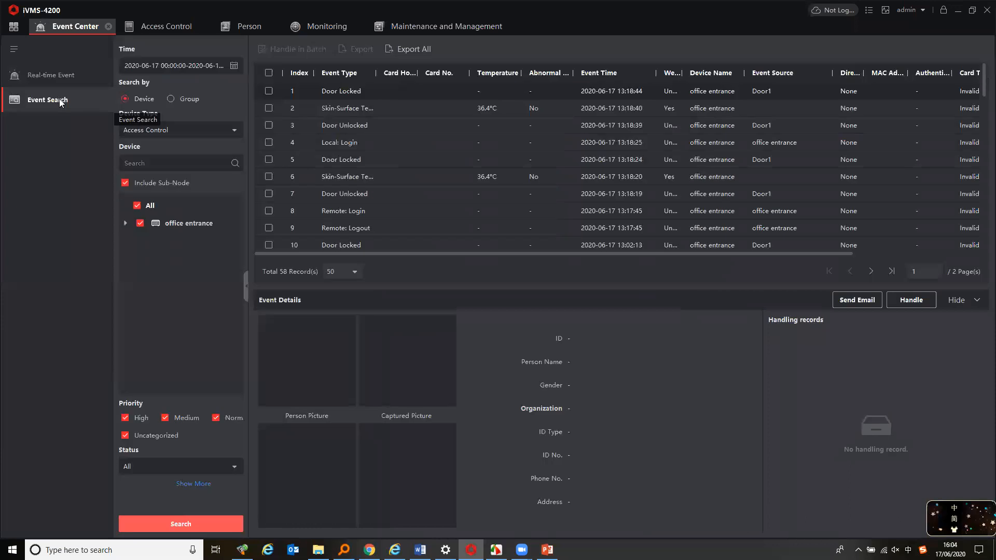
click(184, 131)
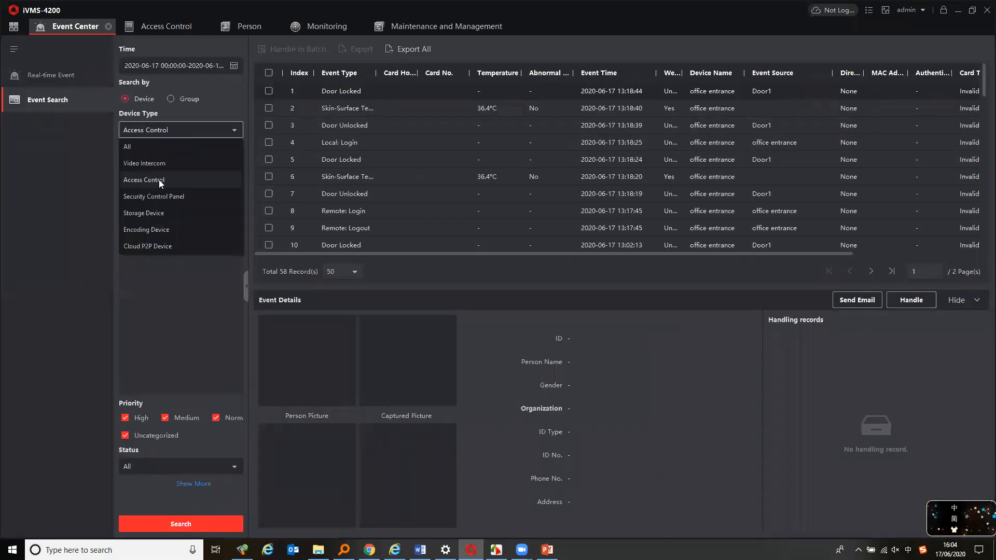
click(155, 180)
click(192, 525)
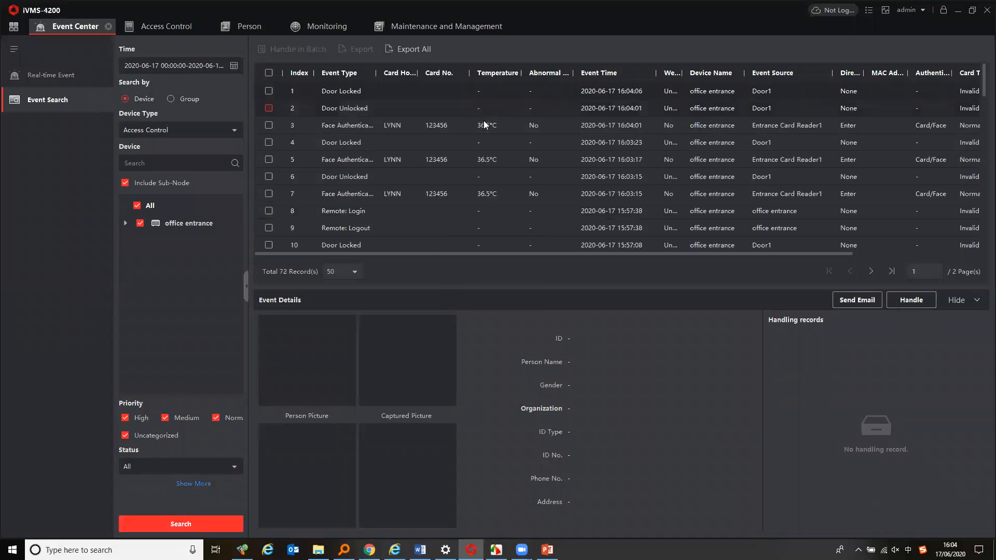
click(488, 160)
click(491, 189)
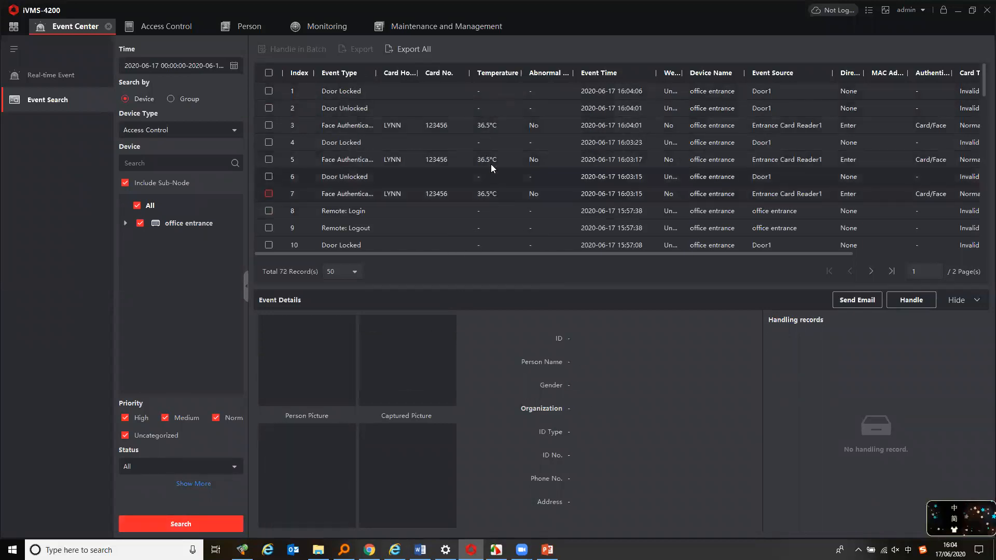
click(408, 50)
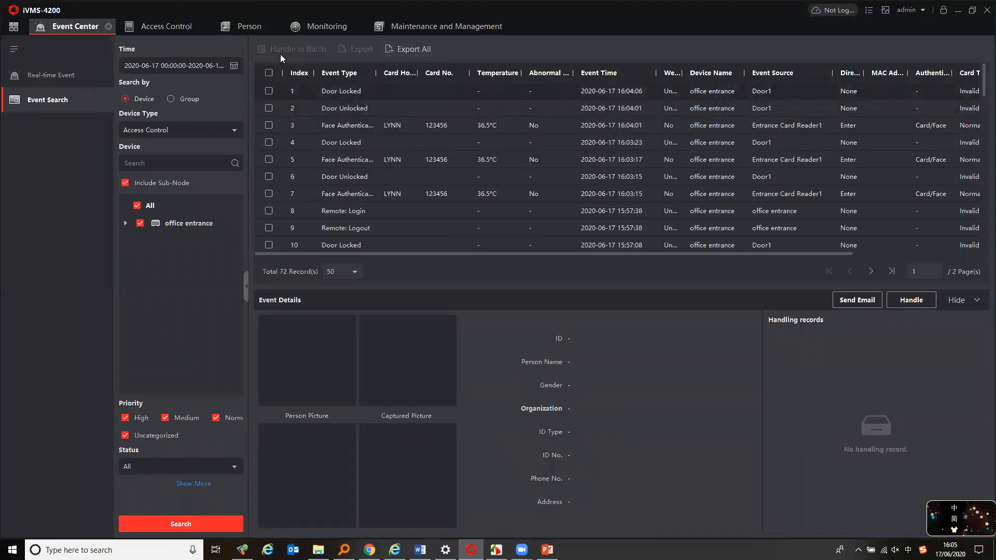
Open the Access Event configuration and browse the events for office entrance and Door1
click(447, 26)
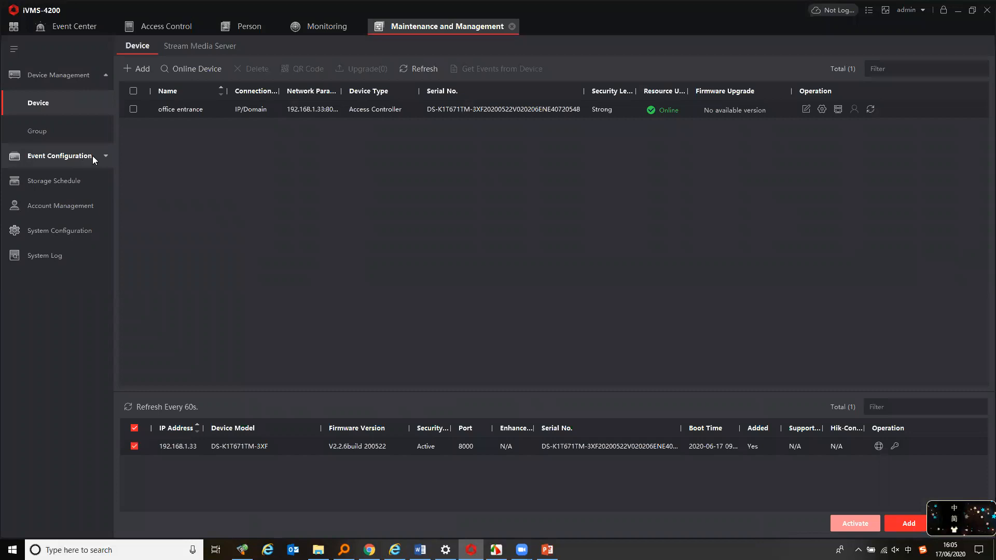
click(94, 159)
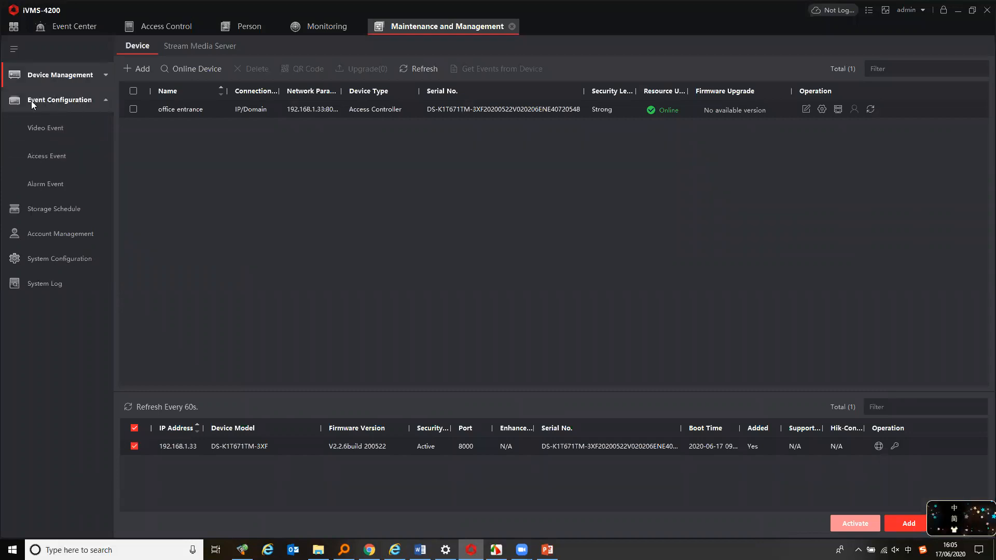
click(55, 156)
click(126, 67)
click(125, 67)
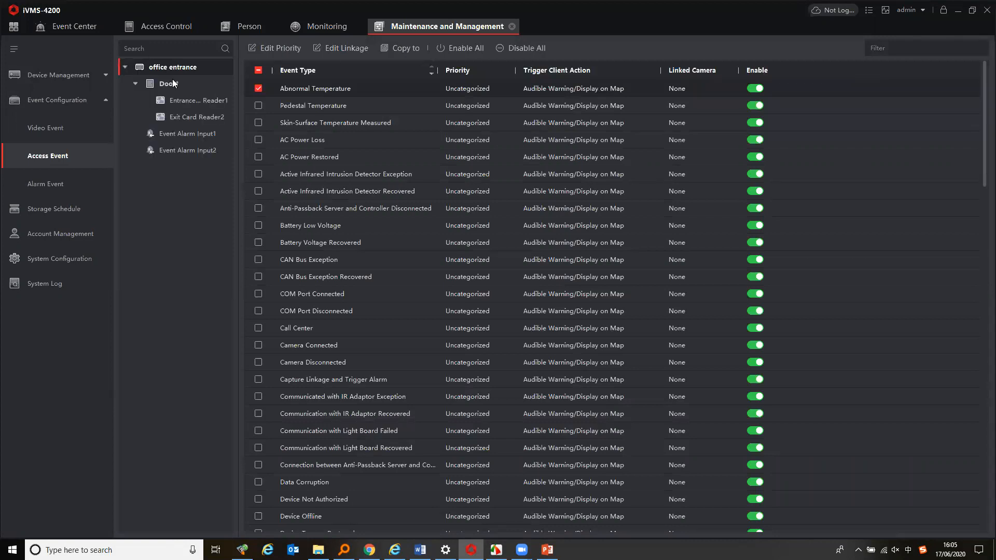
click(169, 83)
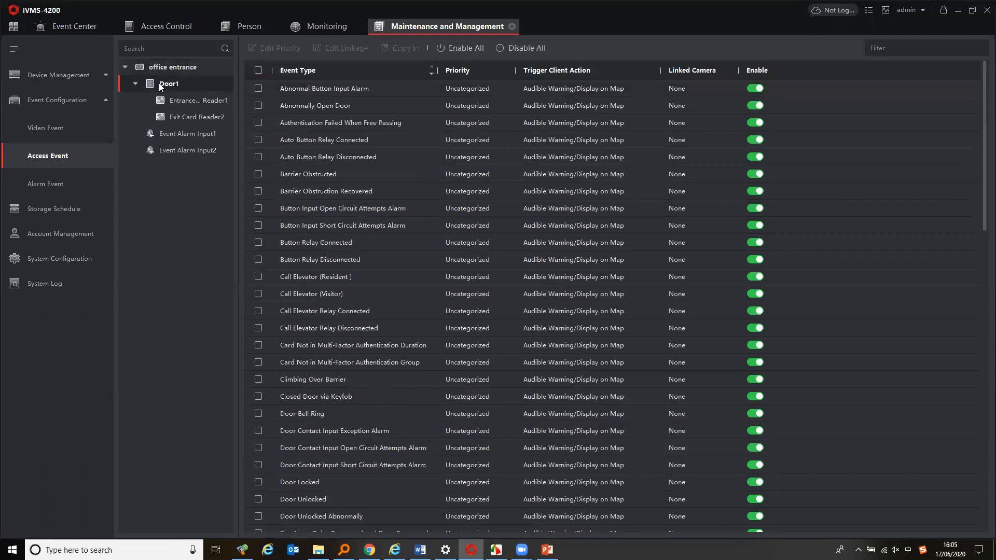
Filter Door1's access events by "abno"
click(860, 49)
text(abc)
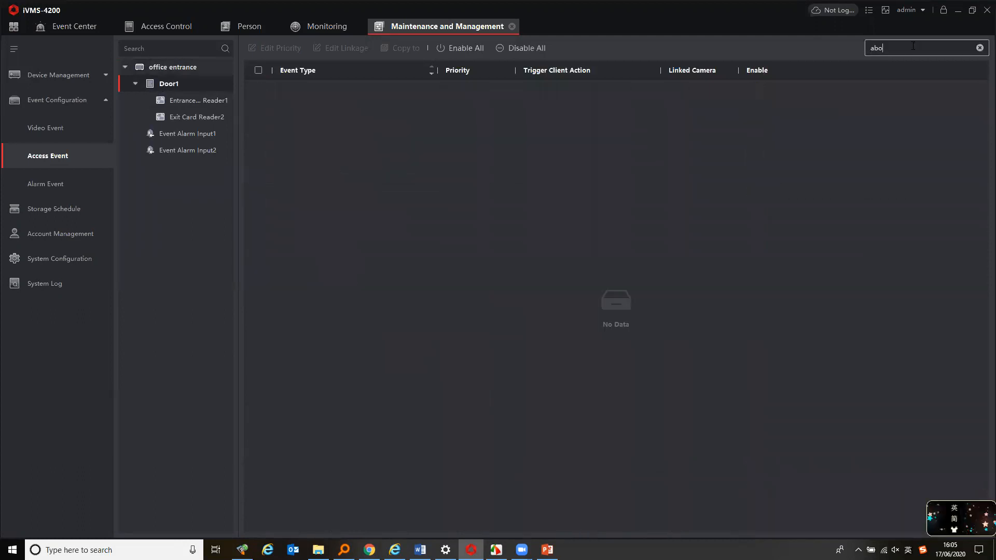
key(BackSpace)
text(no)
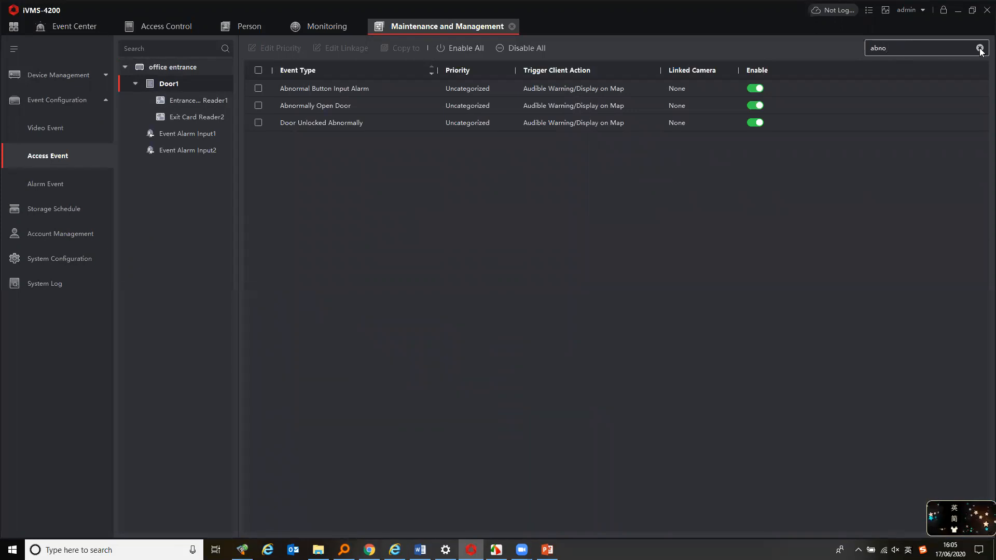
Select the office entrance device and filter its access events by "abno"
click(177, 67)
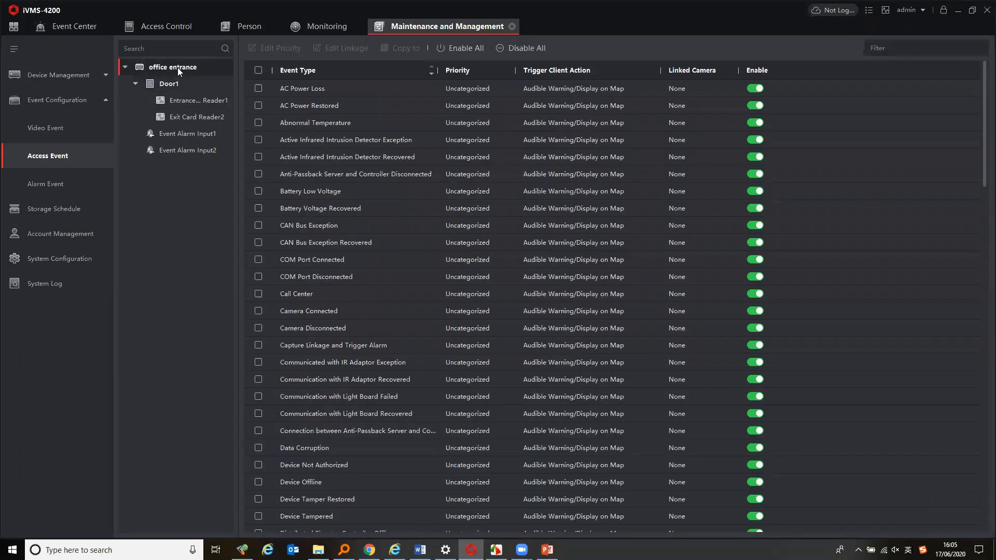
click(888, 46)
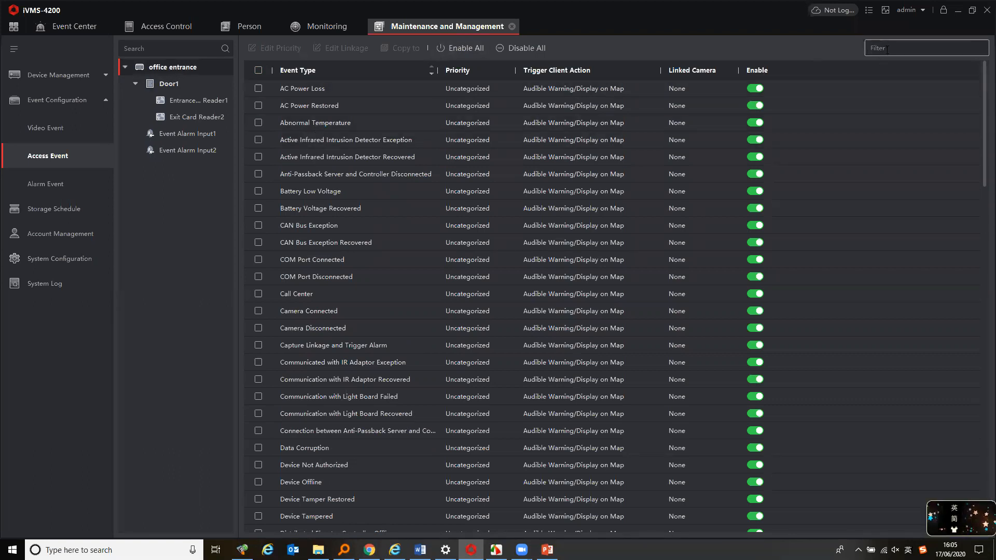
text(abno)
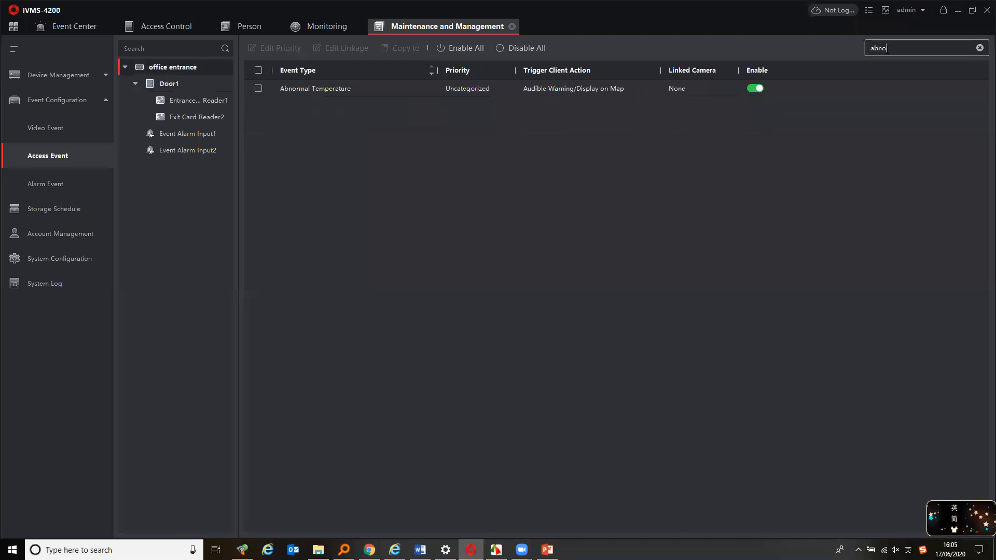
Clear the event filter, select Abnormal Temperature and set its priority to High
drag(887, 50, 865, 49)
key(BackSpace)
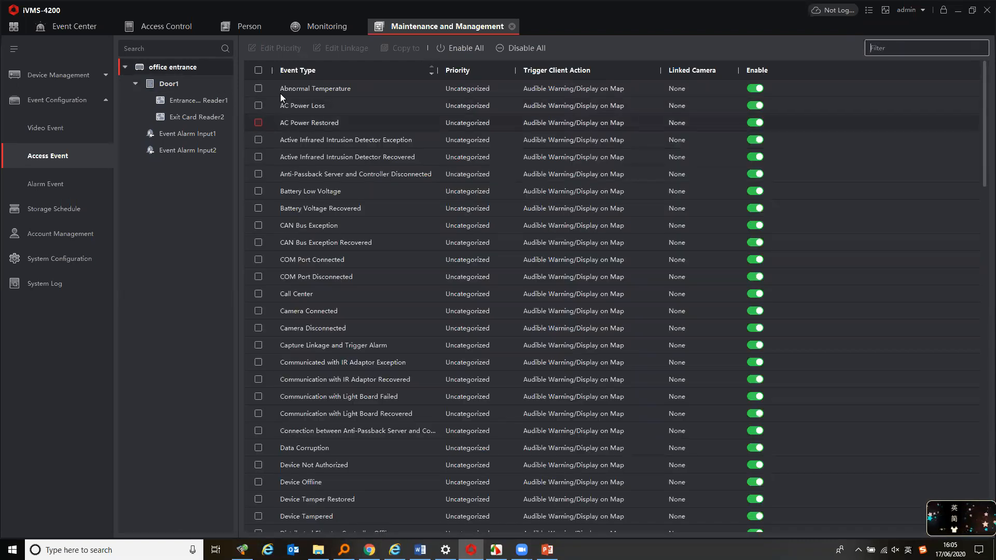
click(258, 89)
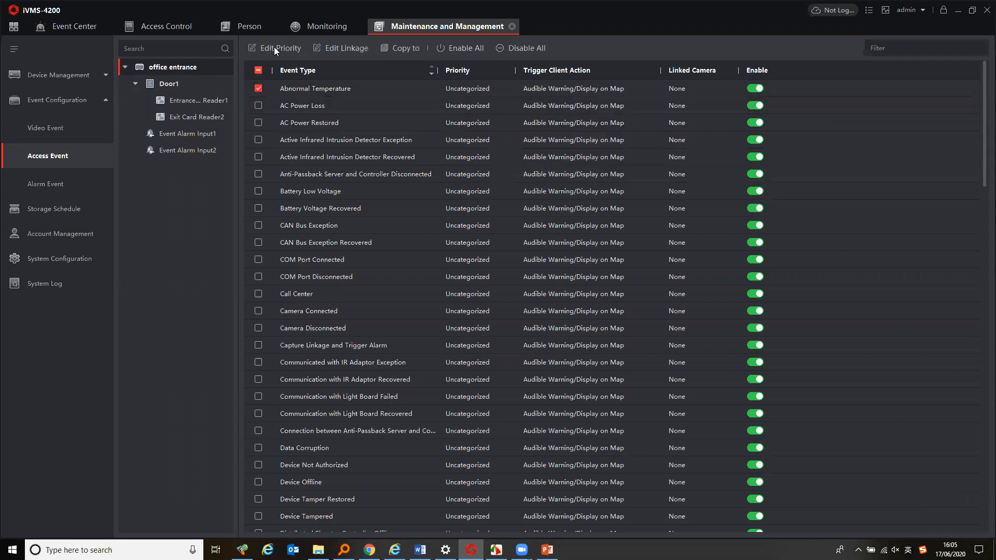
click(274, 47)
click(273, 95)
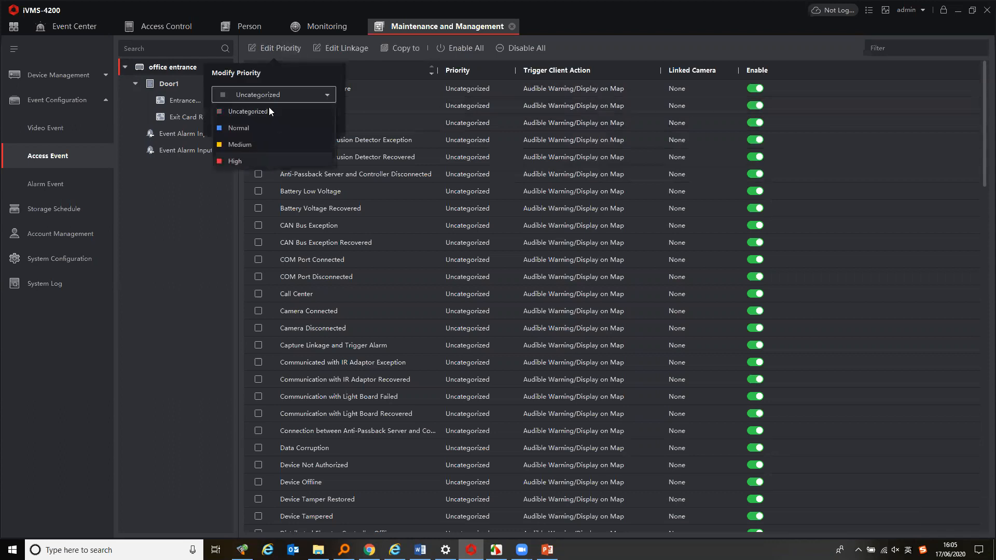
click(280, 161)
click(297, 125)
Edit the Abnormal Temperature linkage to add a pop-up window and link camera Camera1_office entrance
click(340, 51)
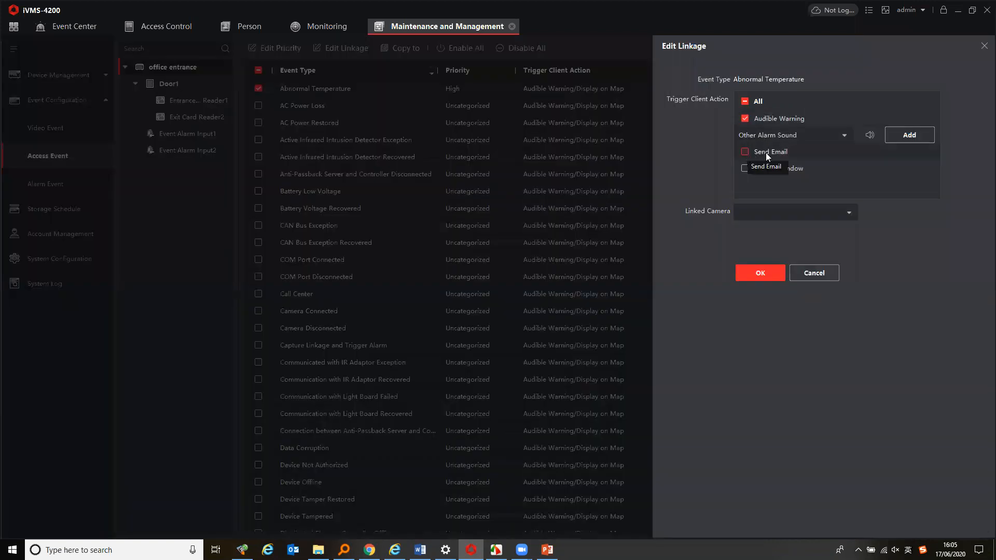
click(743, 170)
click(809, 210)
click(741, 261)
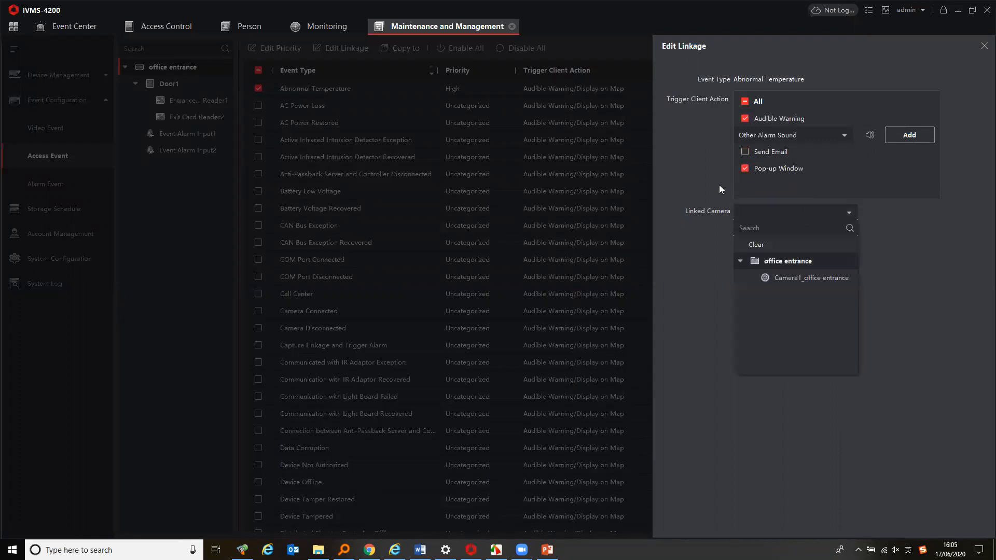
click(799, 279)
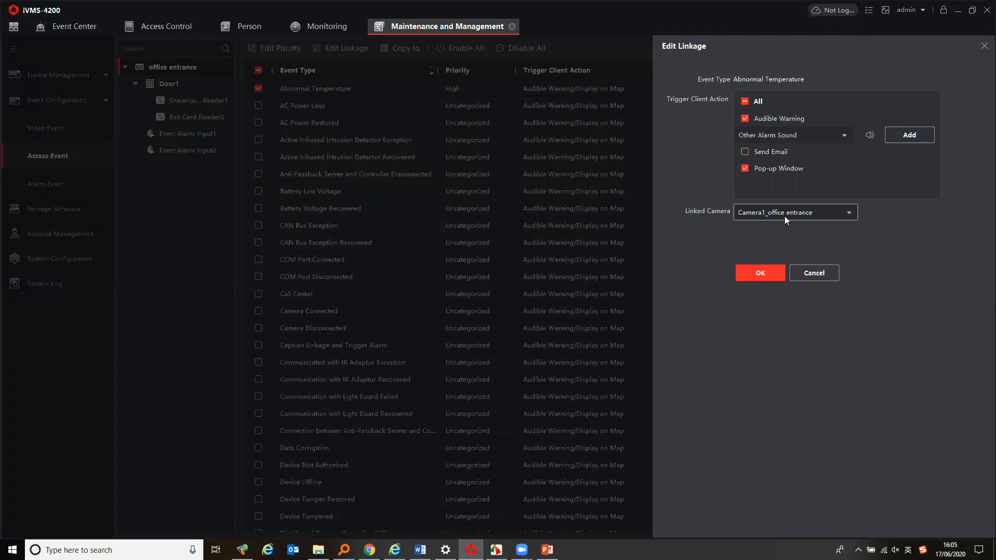
click(763, 272)
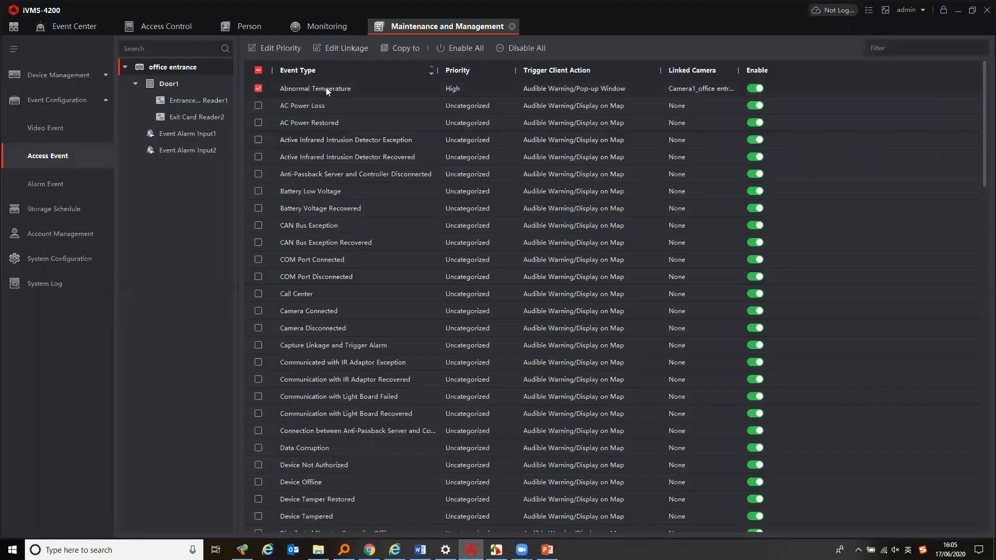
Filter the access events by "no mask" and set the No Mask event's priority to High
click(890, 47)
text(no mask)
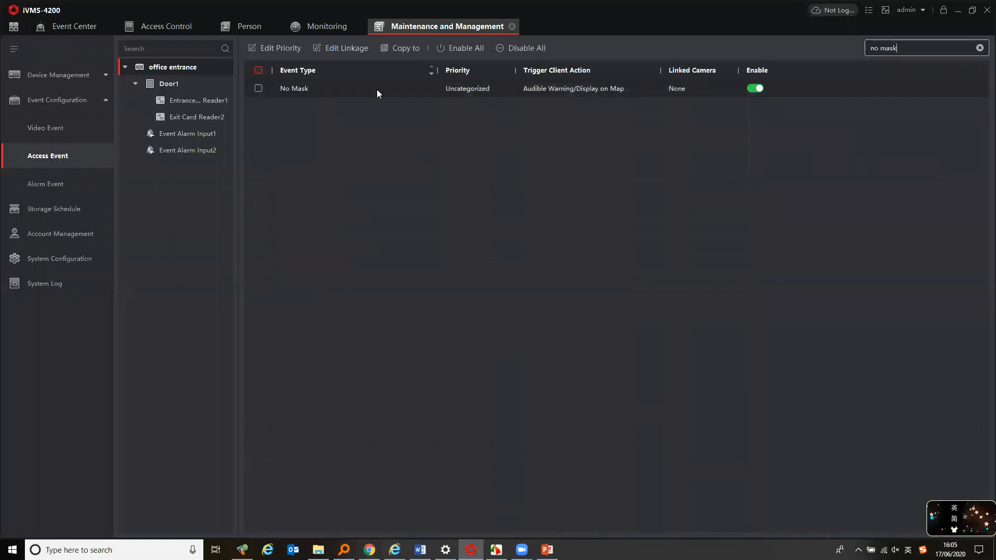
click(258, 89)
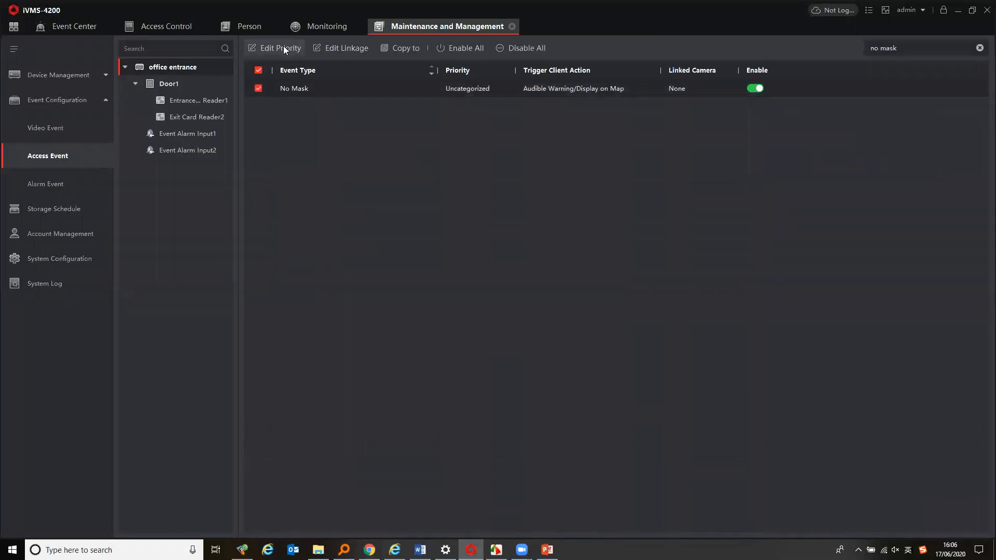
click(286, 48)
click(289, 94)
click(260, 111)
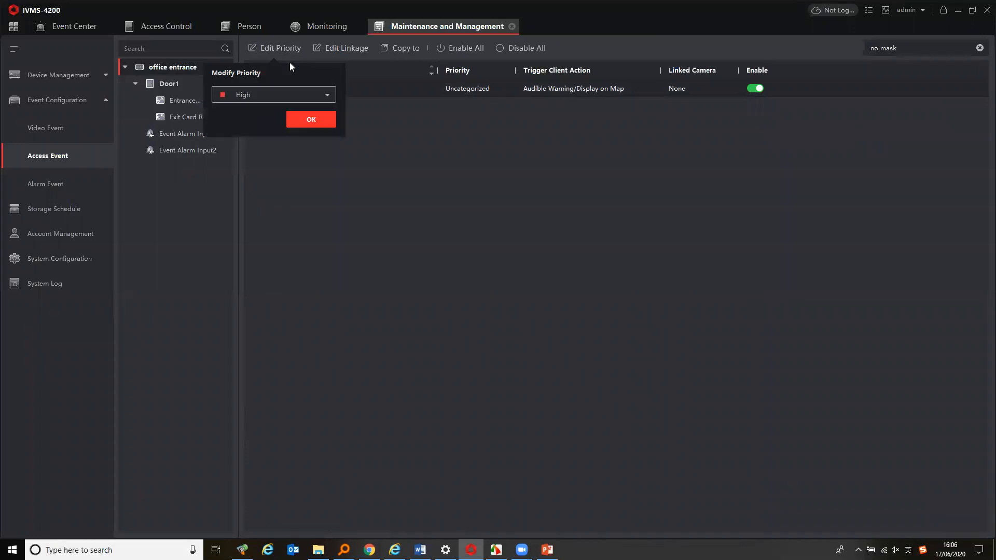
click(317, 118)
Edit the No Mask linkage to add a pop-up window and link camera Camera1_office entrance
click(348, 51)
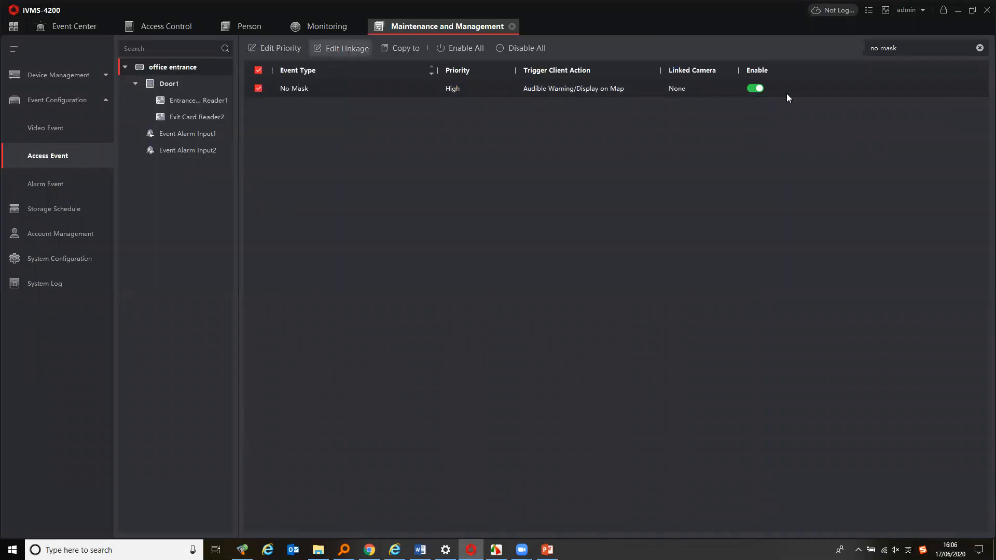
click(778, 169)
click(787, 213)
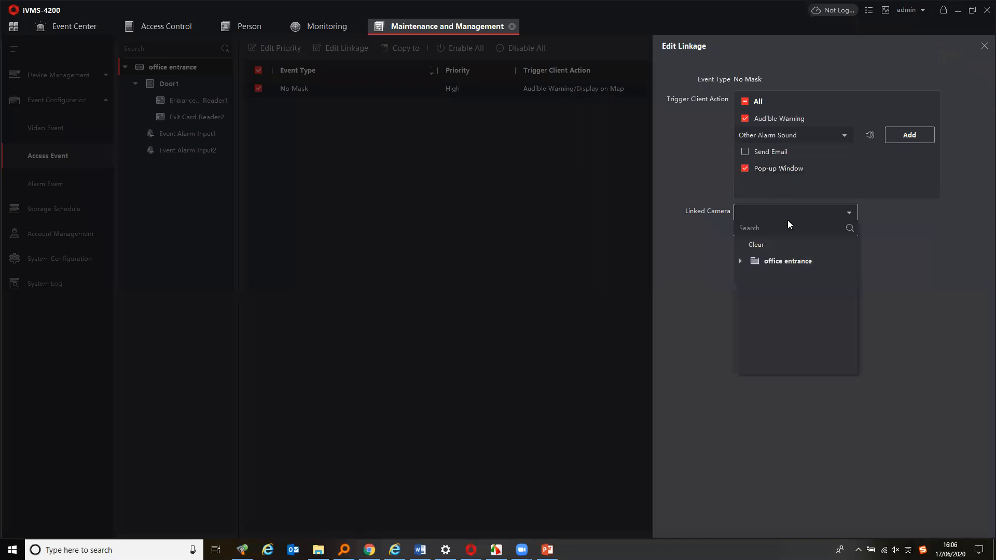
click(739, 261)
click(789, 280)
click(761, 273)
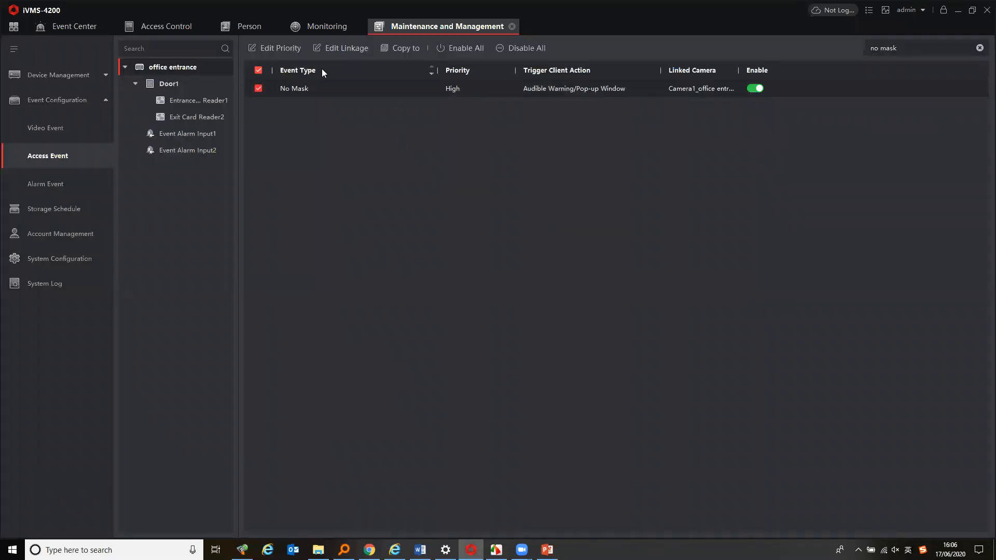
Open Real-time Event in the Event Center and exit the No Mask alarm details pop-up
click(70, 29)
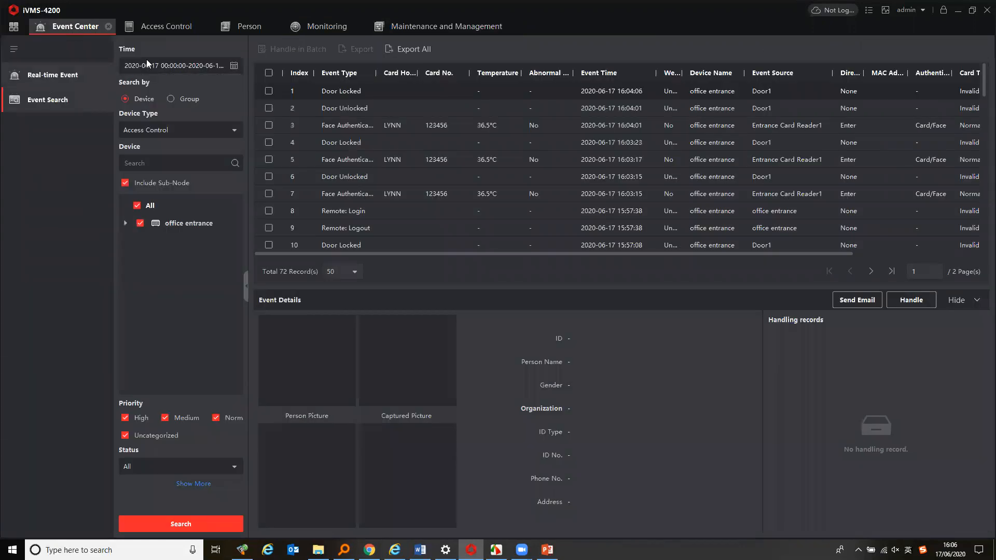
click(52, 75)
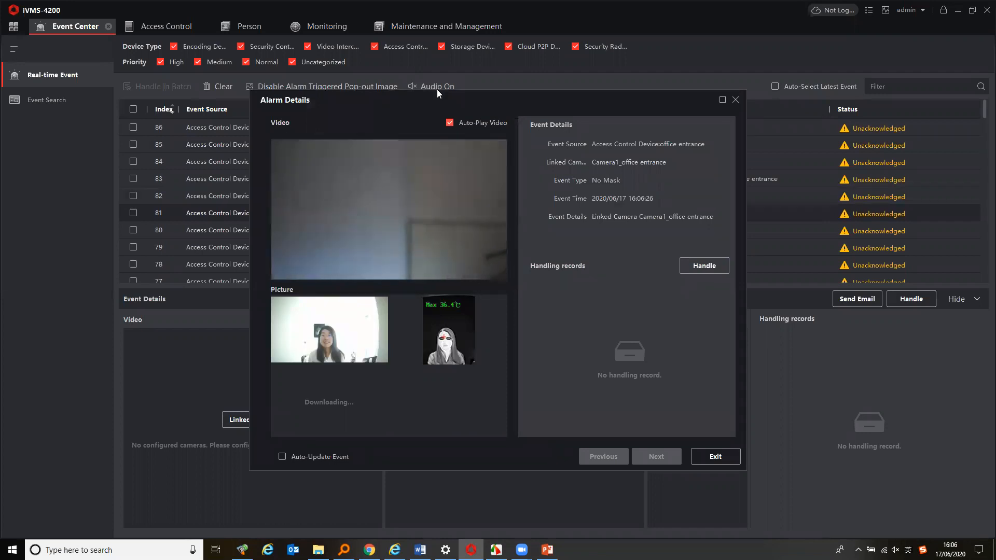
mouse_move(451, 206)
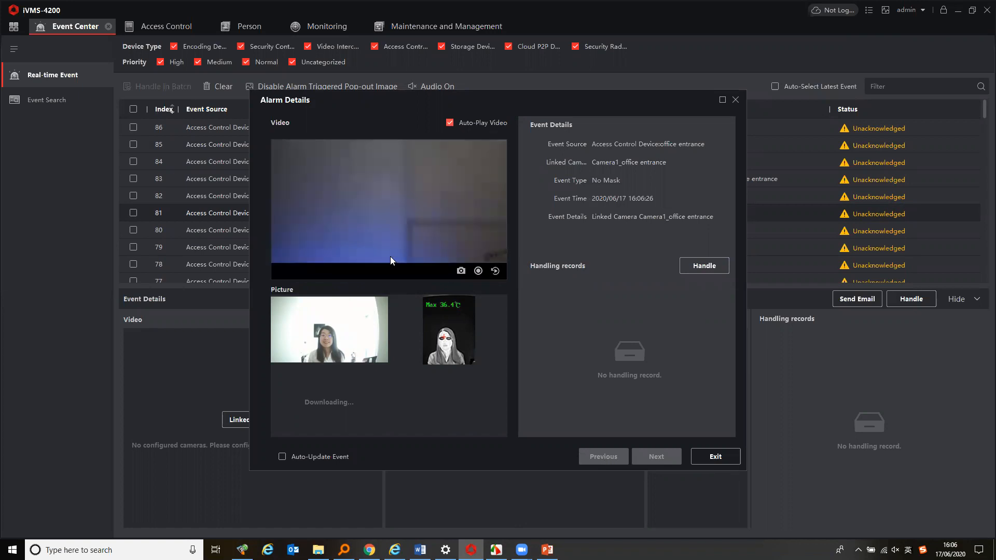
click(723, 457)
Inspect the details of the listed real-time events, then return to the home page
click(640, 143)
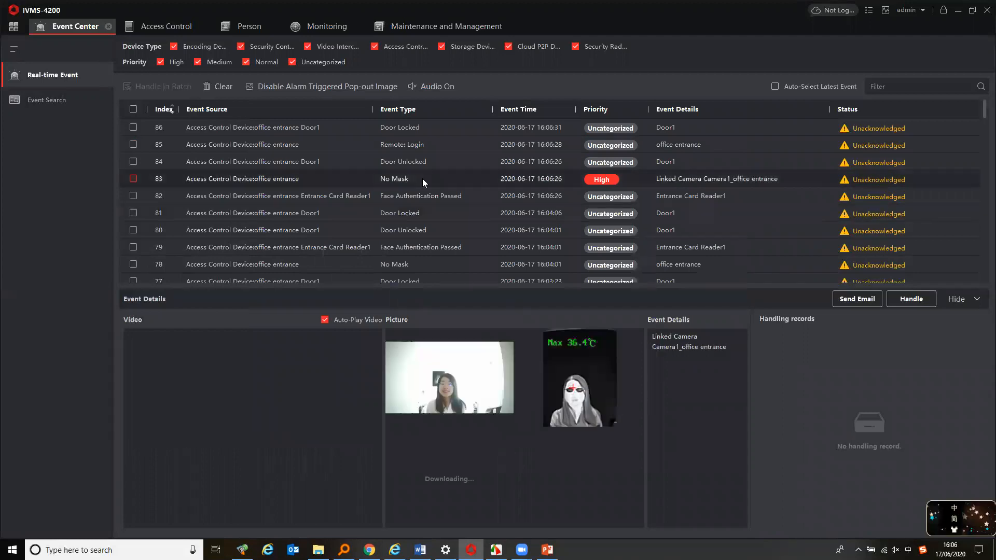
click(421, 127)
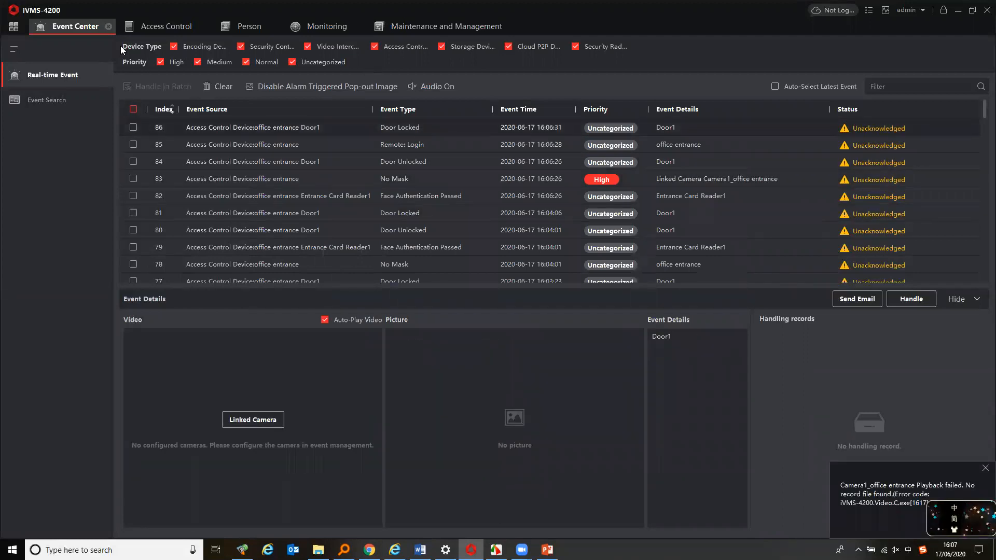
click(13, 27)
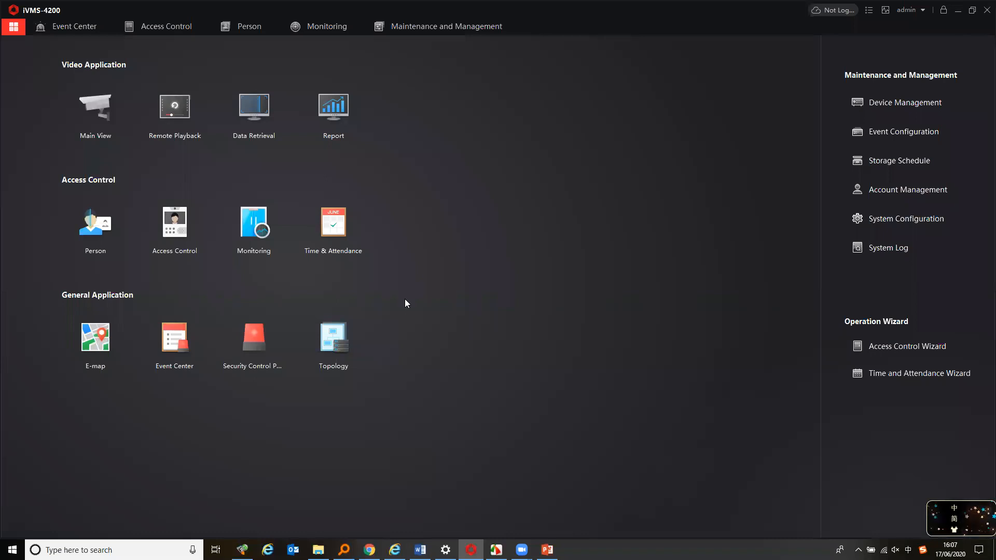